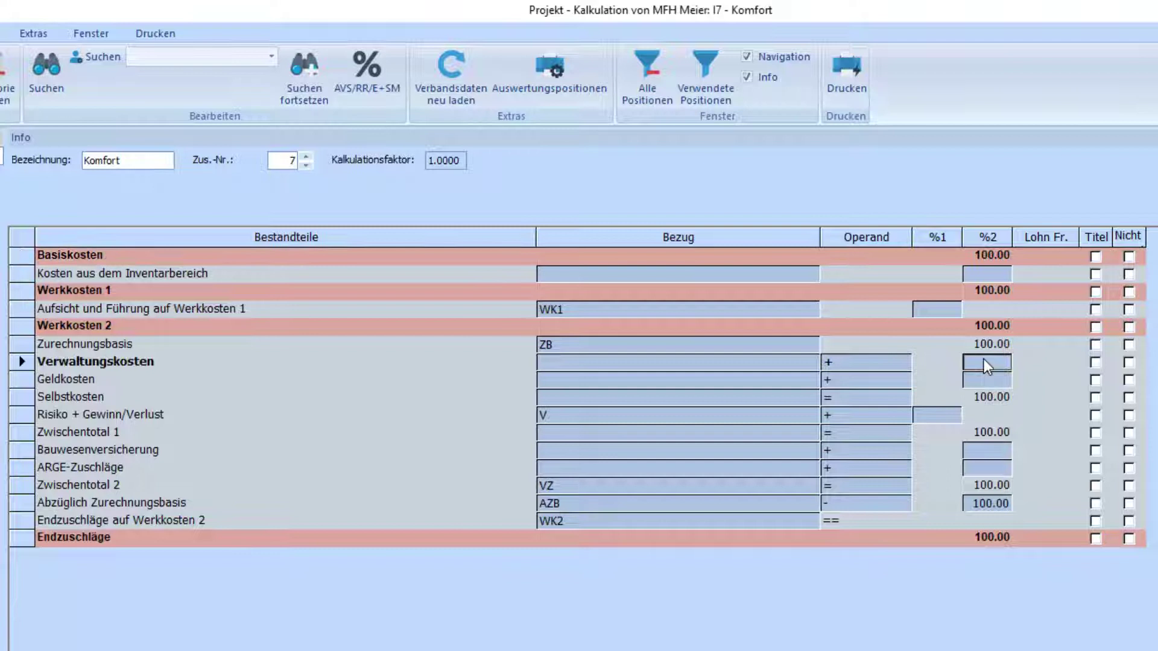
- For the Komfort surcharge, set Verwaltungskosten to 5, Geldkosten to 15 and Risiko + Gewinn/Verlust to 25 percent
type("15")
key("Return")
type("15")
key("Return")
key("Return")
type("25")
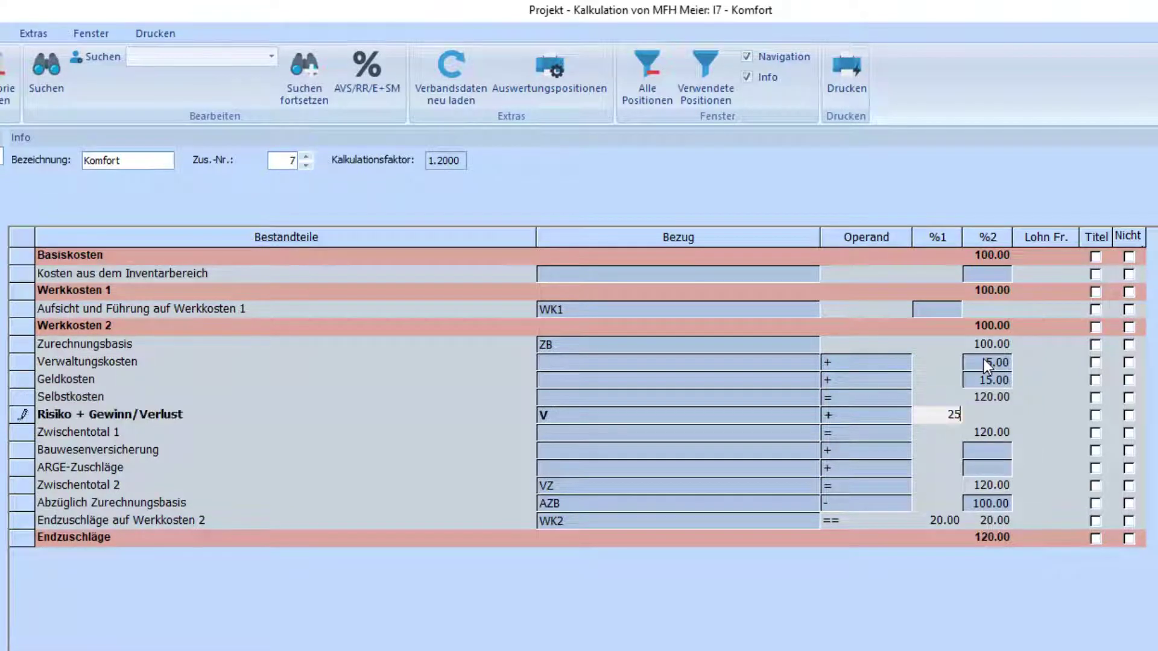
key("Return")
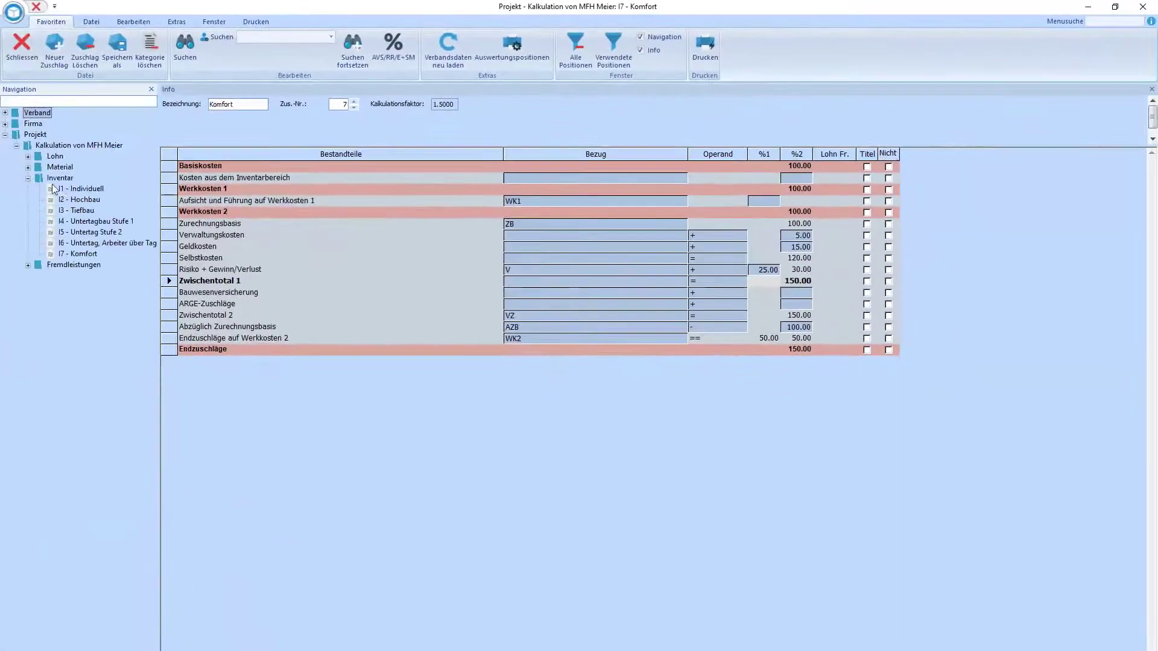
- Create a new project surcharge of type I with number 8 and the name Standard
left_click(65, 189)
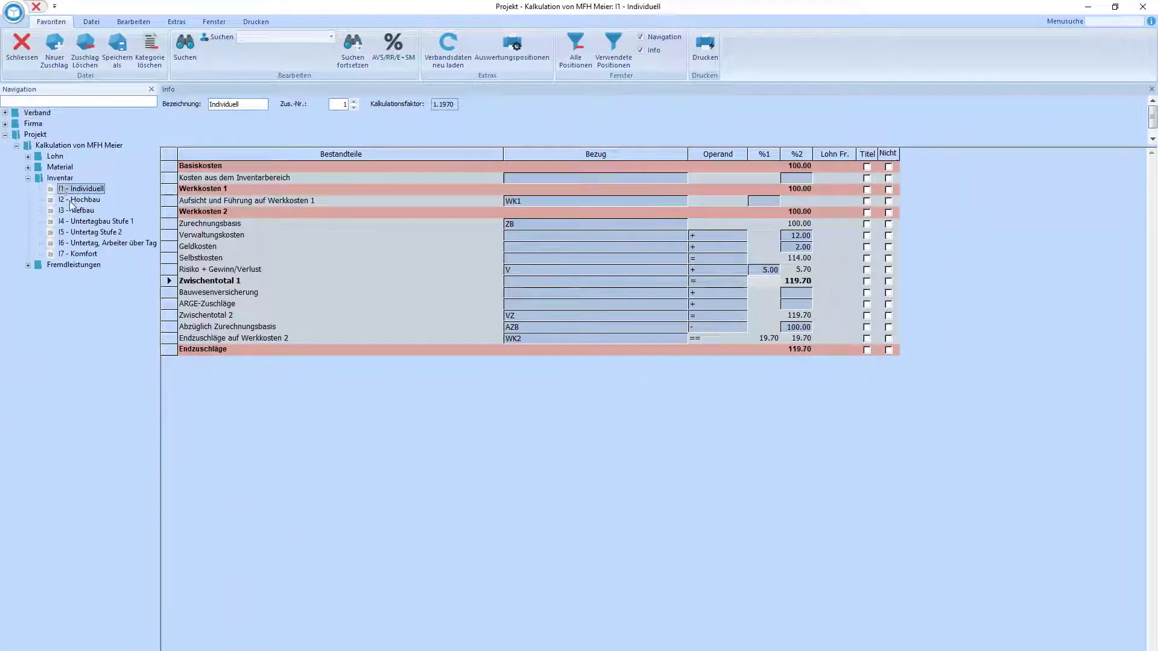
left_click(55, 48)
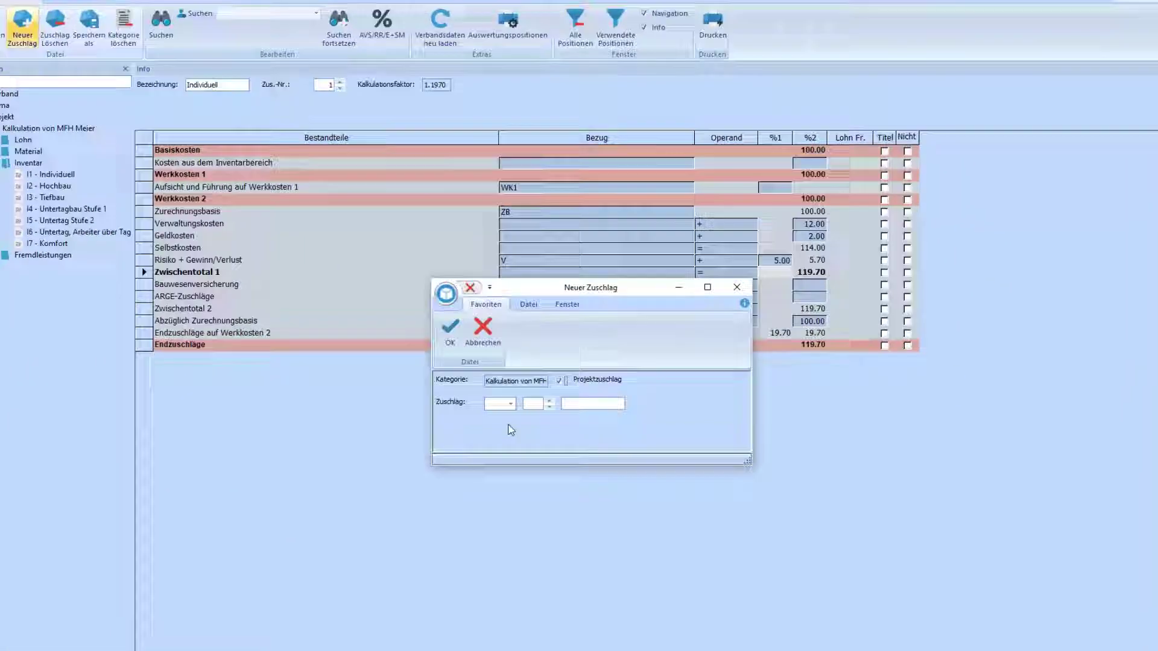
left_click(511, 404)
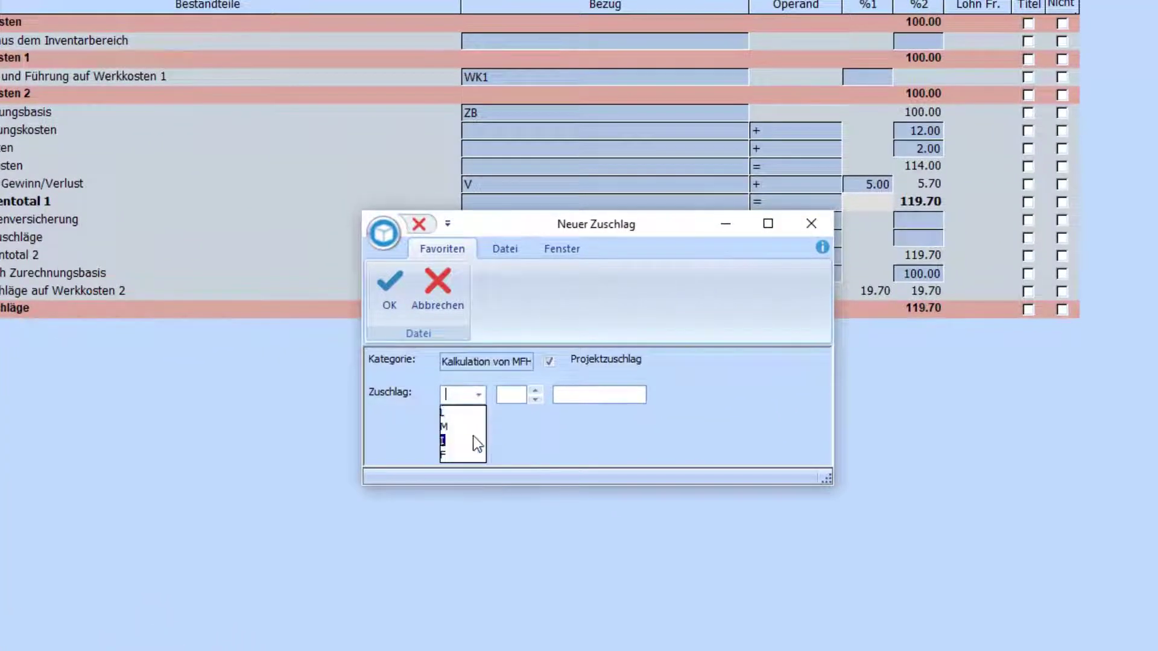
left_click(507, 398)
type("8")
left_click(568, 395)
type("Standard")
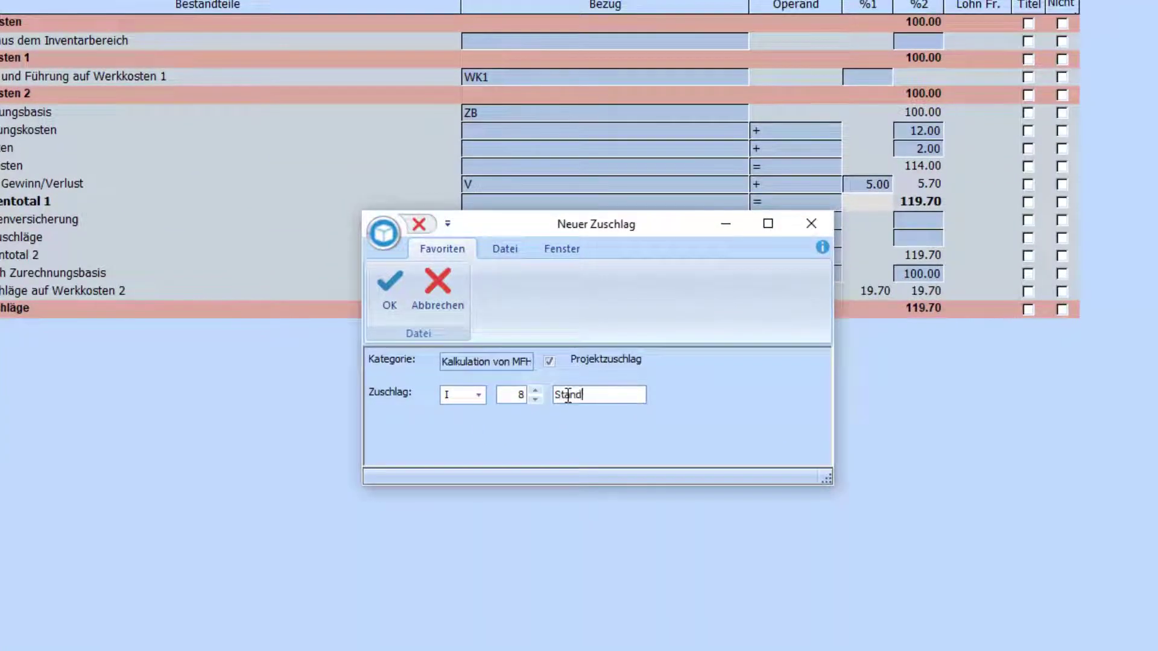
left_click(382, 310)
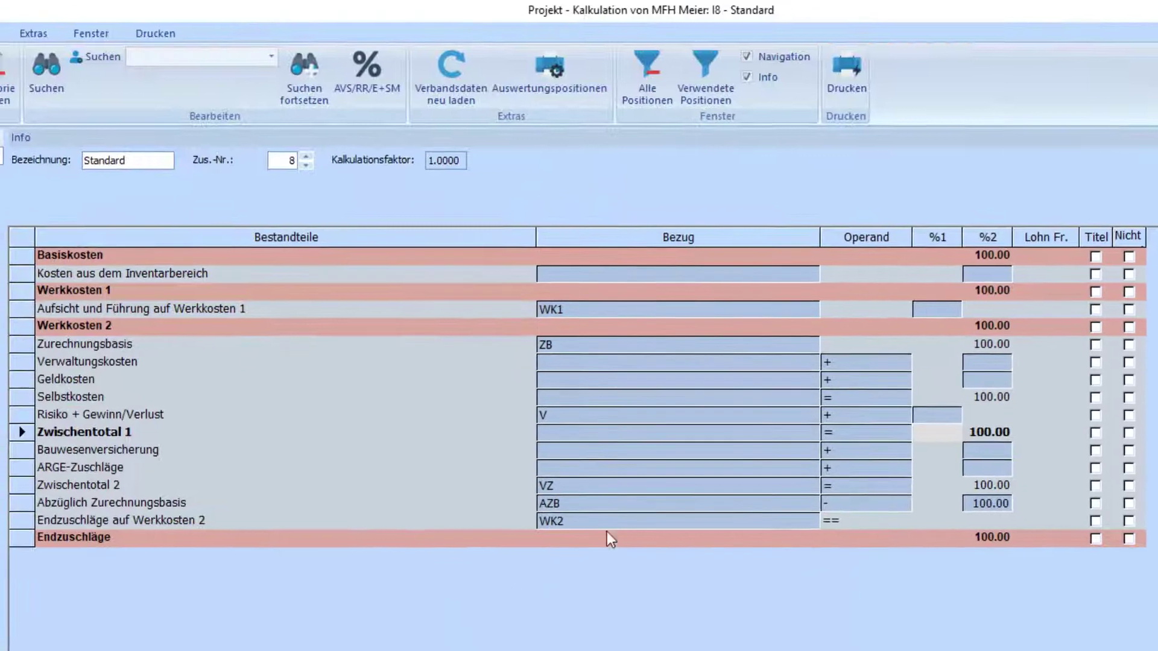
- For the Standard surcharge, set Verwaltungskosten to 5, Geldkosten to 8 and Risiko + Gewinn/Verlust to 15 percent
left_click(1000, 364)
type("5")
key("Return")
type("8")
key("Return")
type("15")
key("Return")
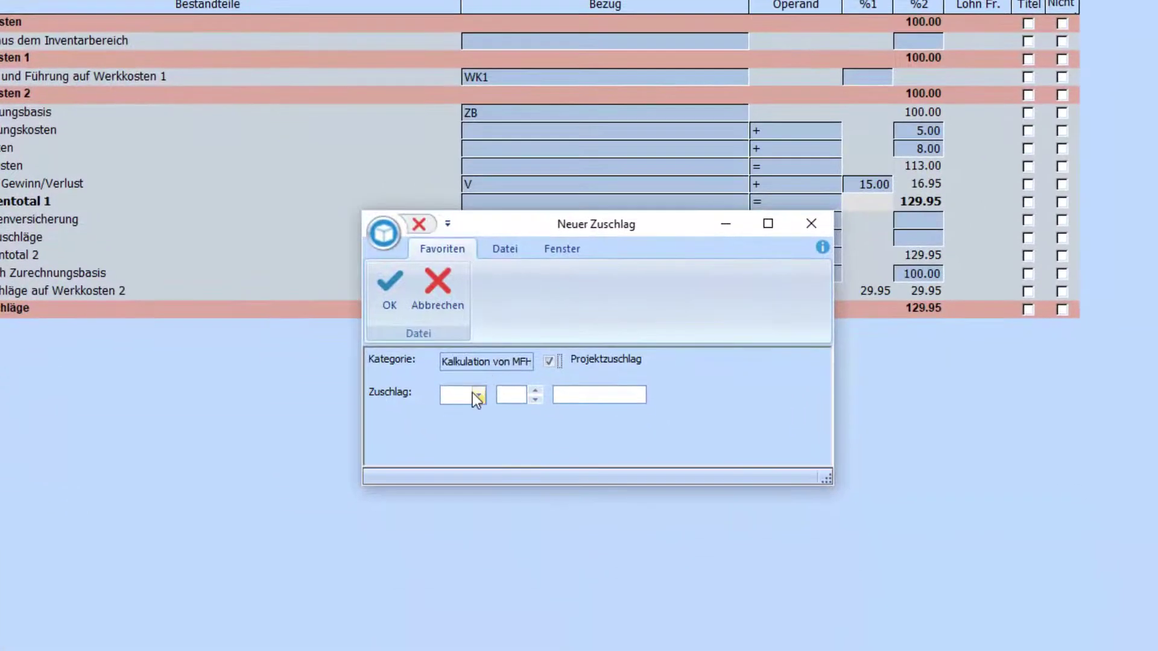
- Create another project surcharge of type I with number 9 and the name Kampfpreis
left_click(478, 396)
left_click(461, 413)
type("Kampfpreis")
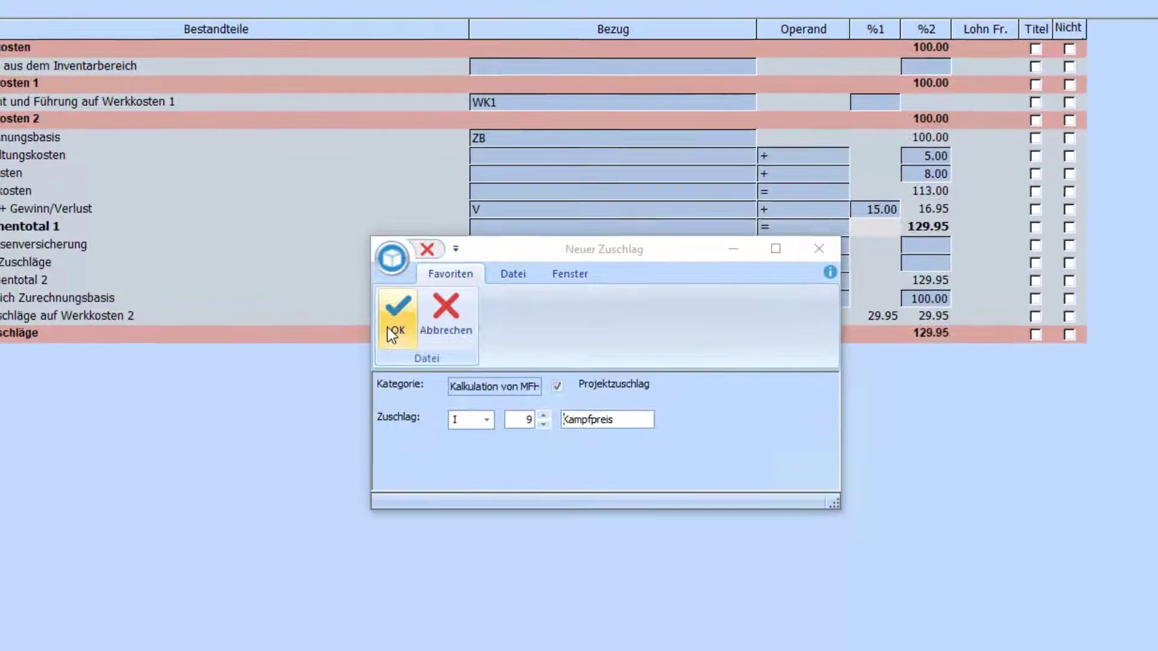
left_click(390, 296)
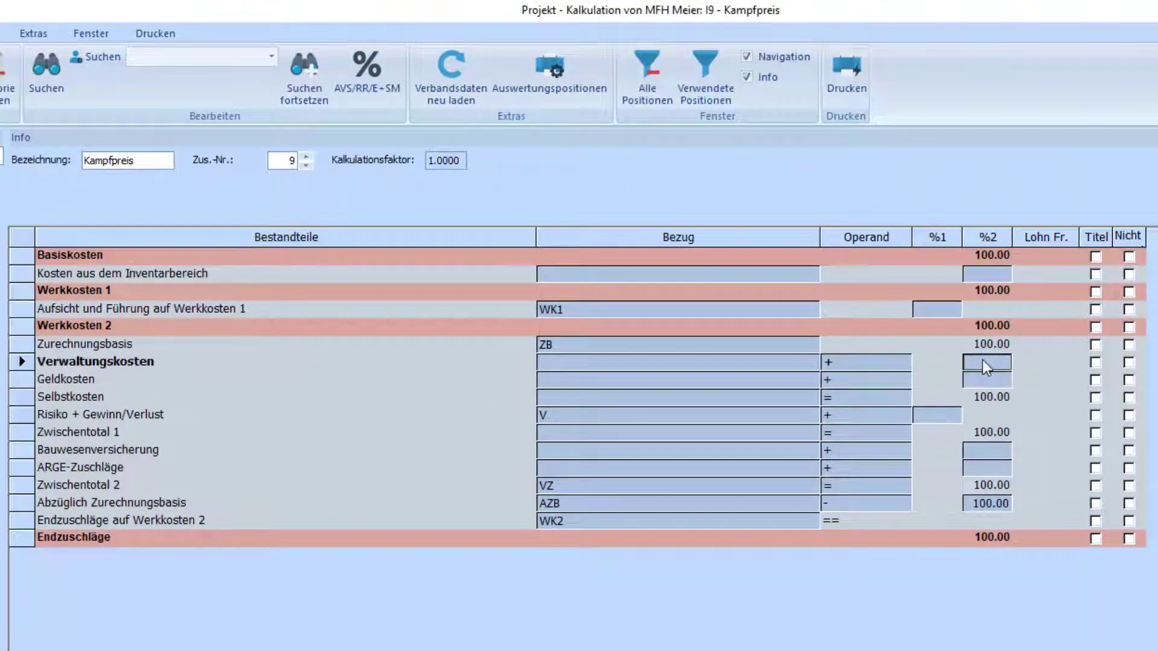
- For the Kampfpreis surcharge, set Verwaltungskosten to 5, Geldkosten to 8 and Risiko + Gewinn/Verlust to 5 percent
type("5")
key("Return")
type("8")
key("Return")
key("Return")
type("5")
key("Return")
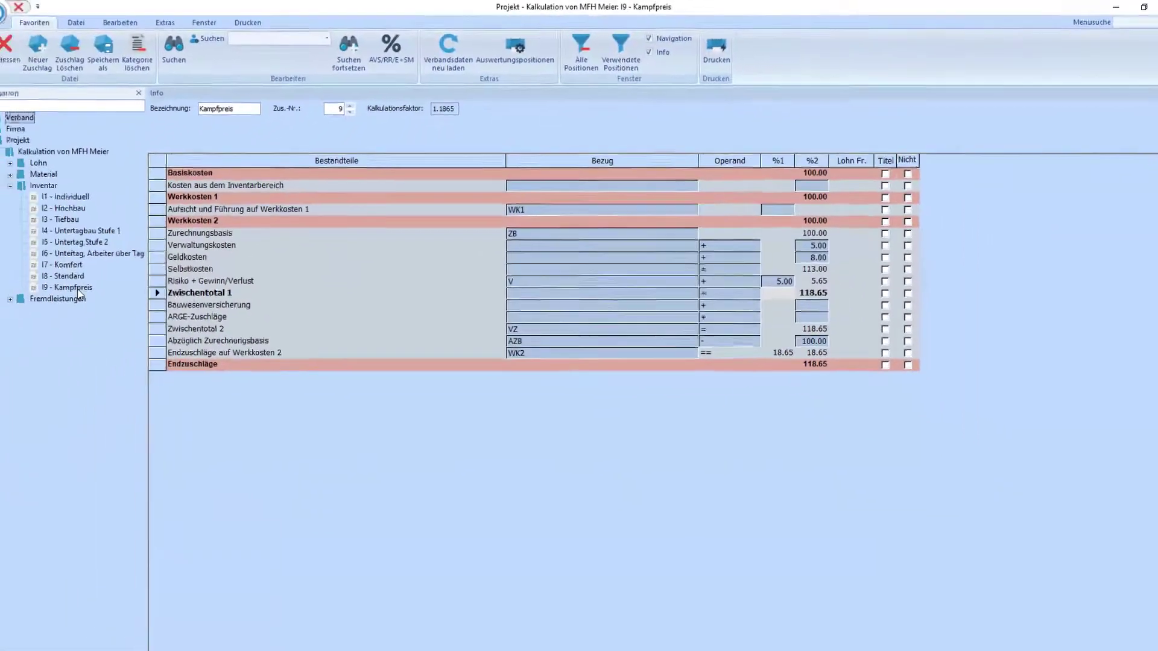
- Review the Kampfpreis, Standard and Komfort inventory surcharges one after another and close the surcharge editor
left_click(78, 292)
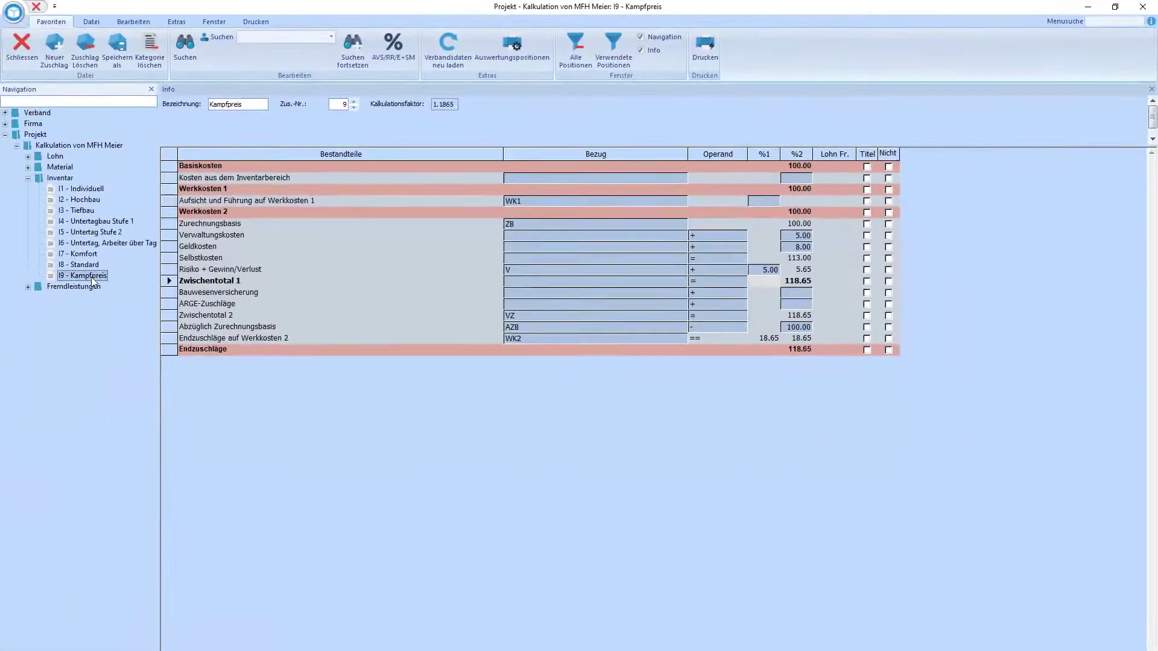
left_click(92, 268)
left_click(93, 255)
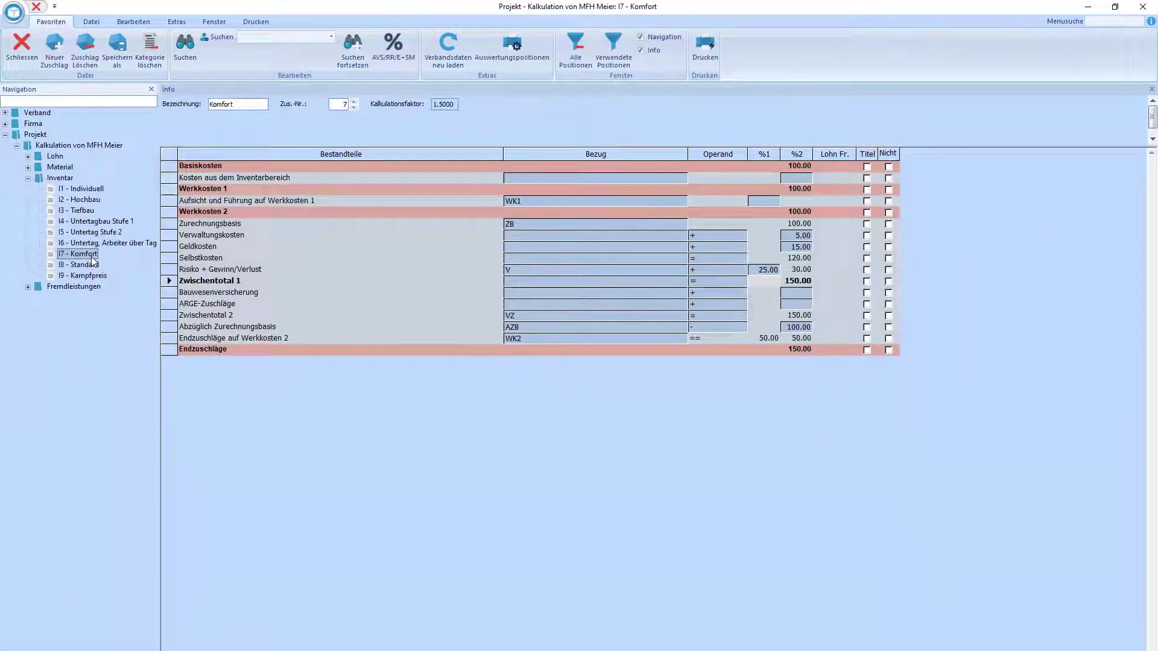
left_click(22, 46)
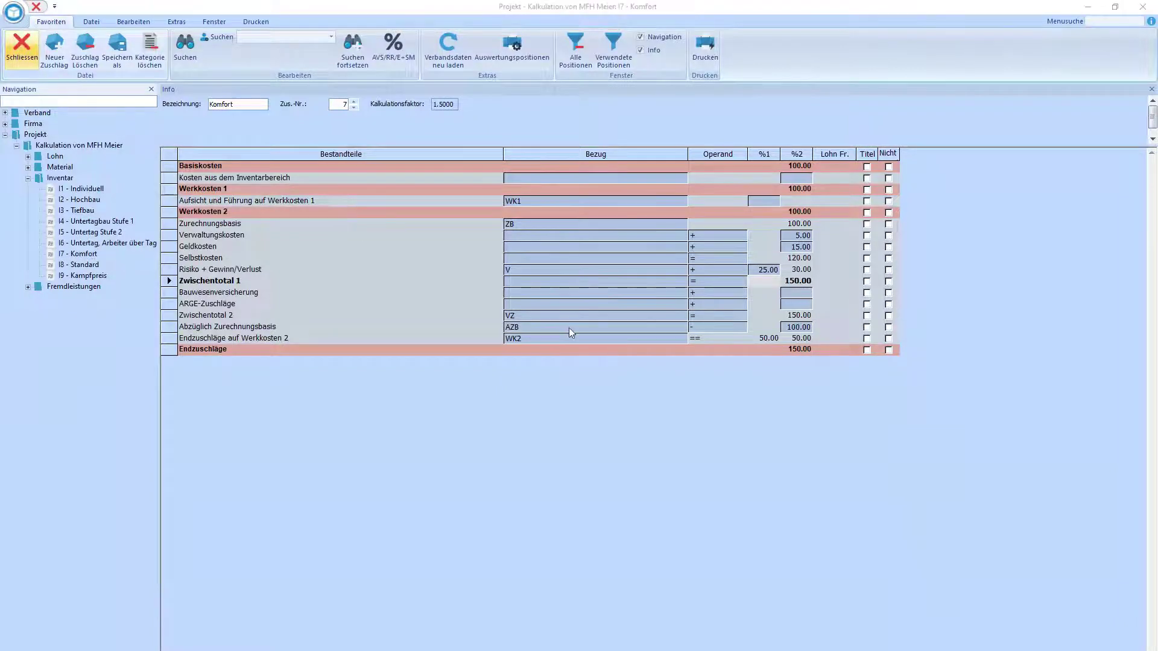
- Assign surcharge 8 Standard to the Schaltafel 27 mm inventory row in the calculation of position 16401
left_click(886, 438)
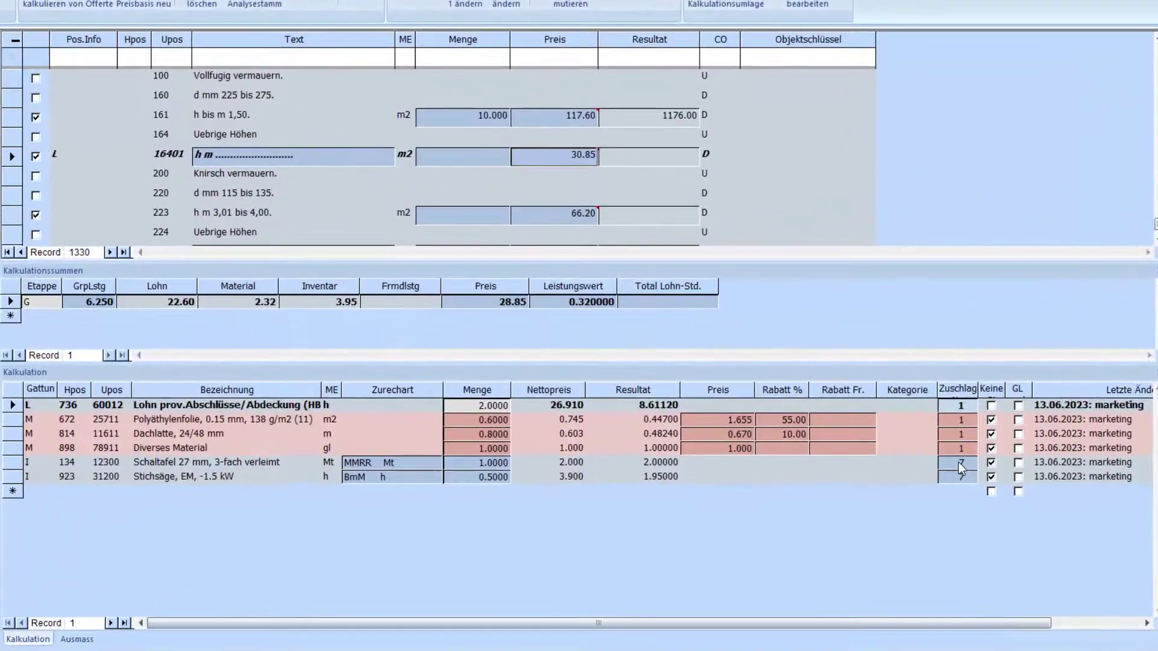
left_click(939, 455)
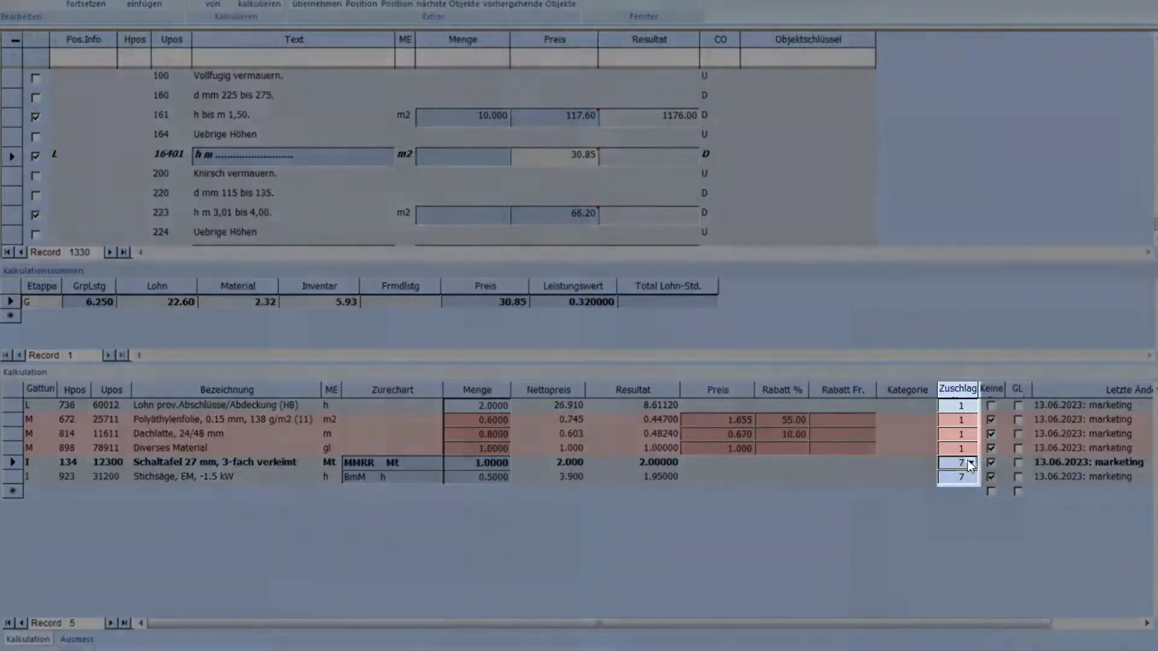
left_click(970, 462)
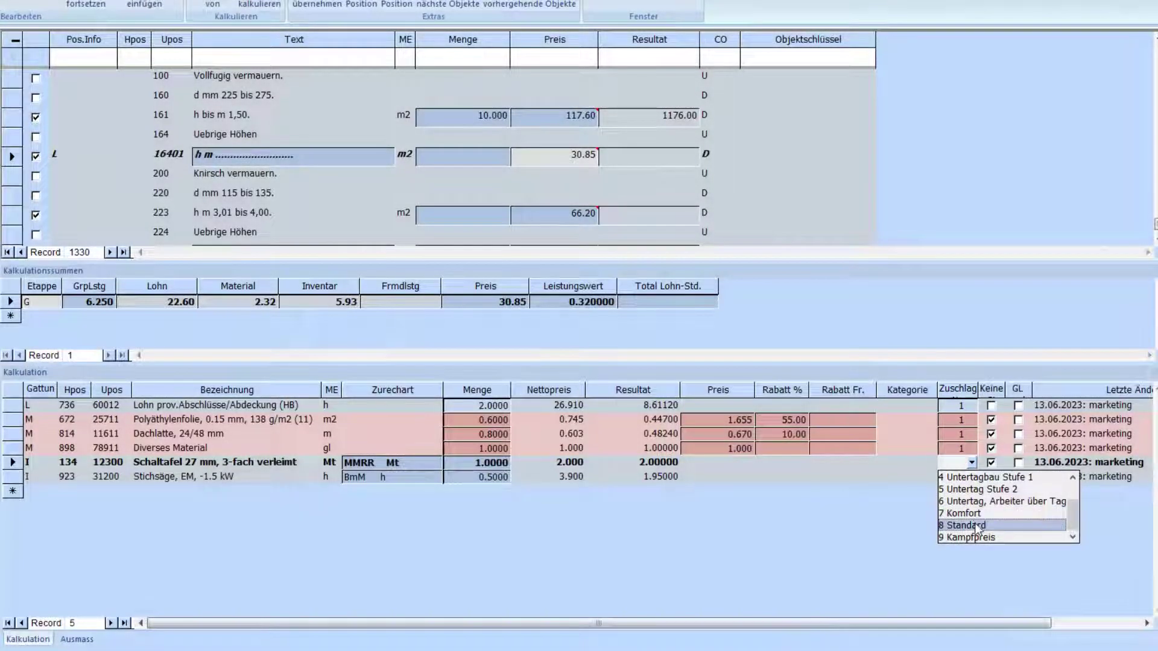
key("Return")
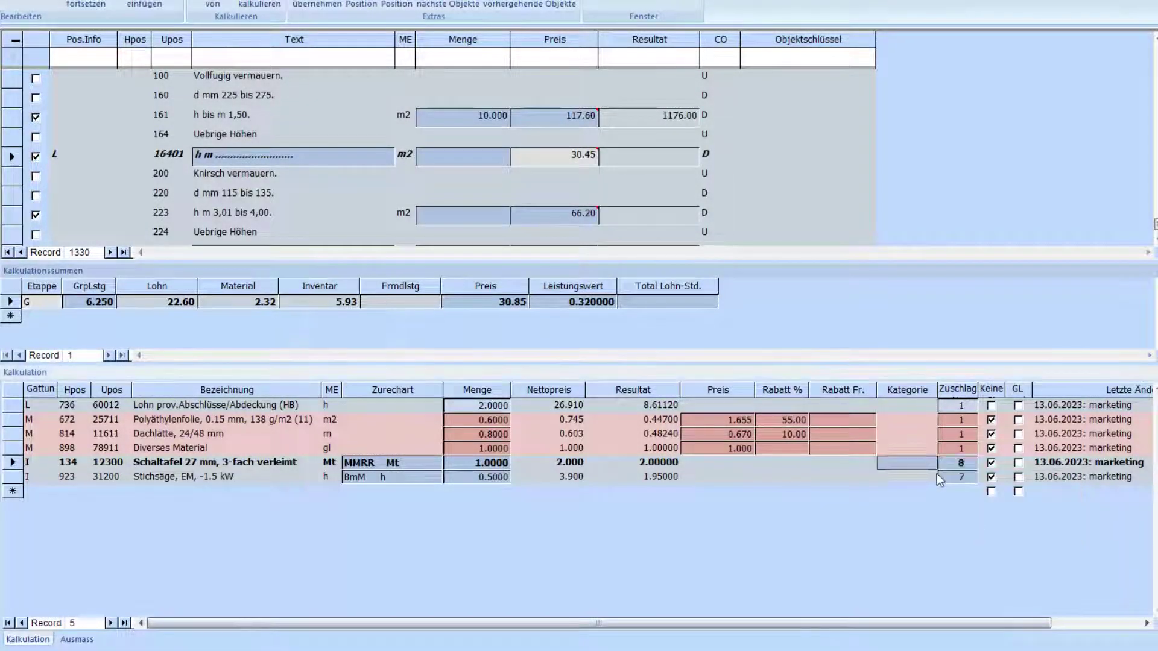
- Choose surcharge 7 Komfort for the Stichsäge, EM, -1.5 kW inventory row
left_click(959, 476)
left_click(970, 477)
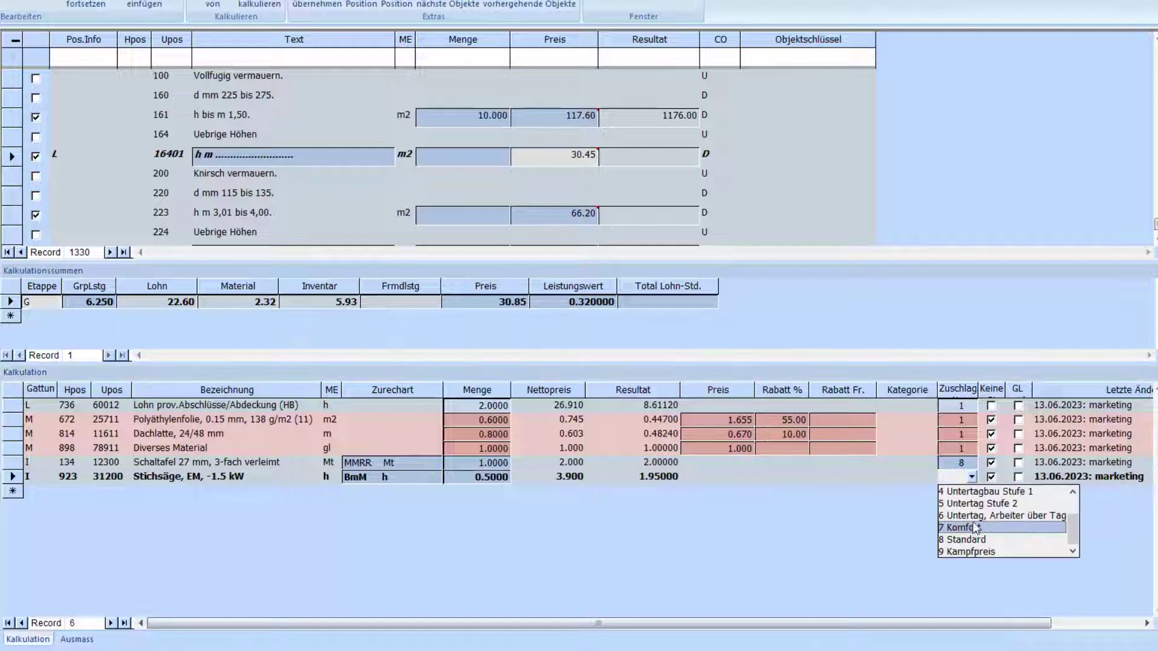
left_click(974, 530)
key("Up")
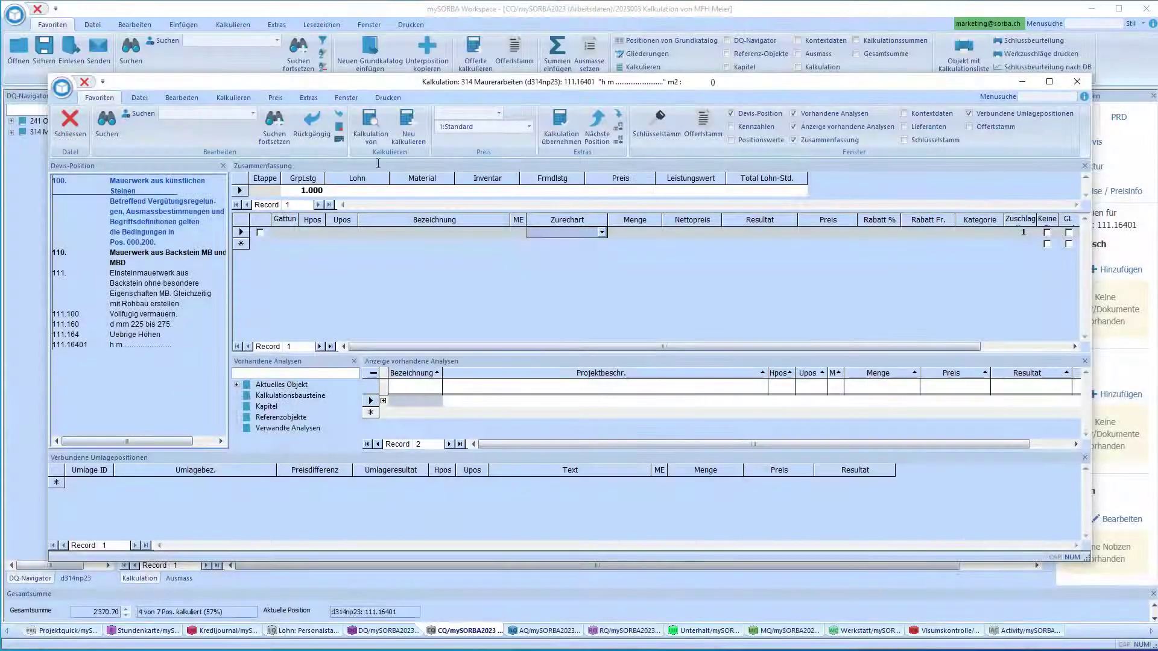
- Start calculating from an existing analysis and add the offer 2023004.dqd as a reference object, filtering projects by description
left_click(382, 235)
left_click(370, 131)
left_click(208, 126)
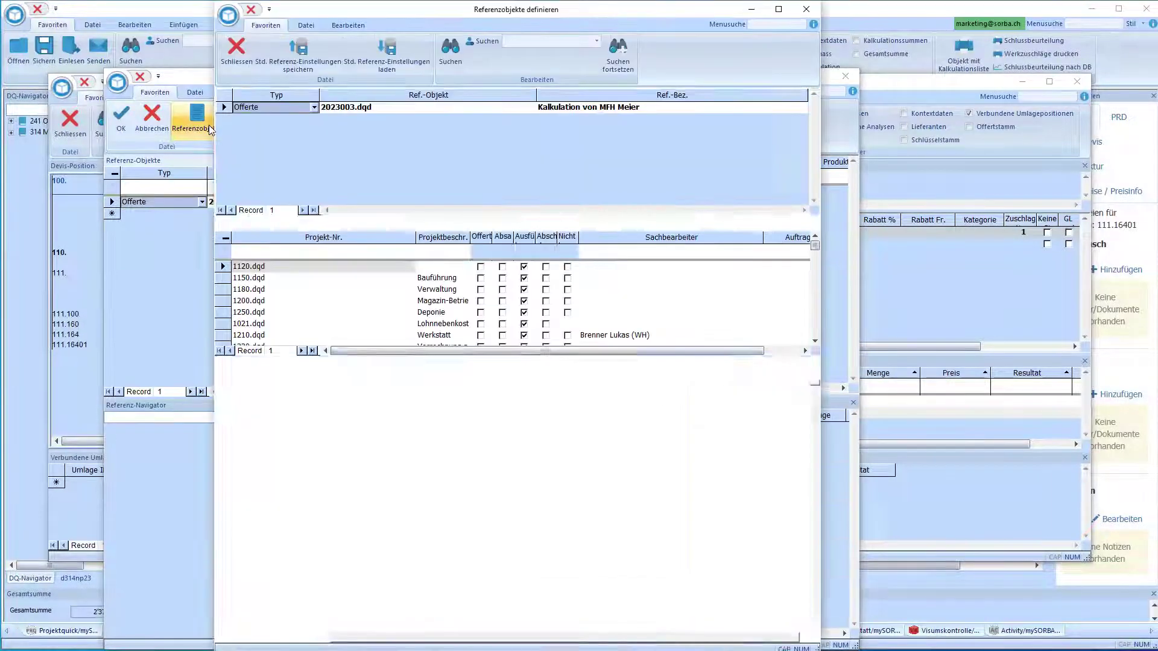
left_click(437, 250)
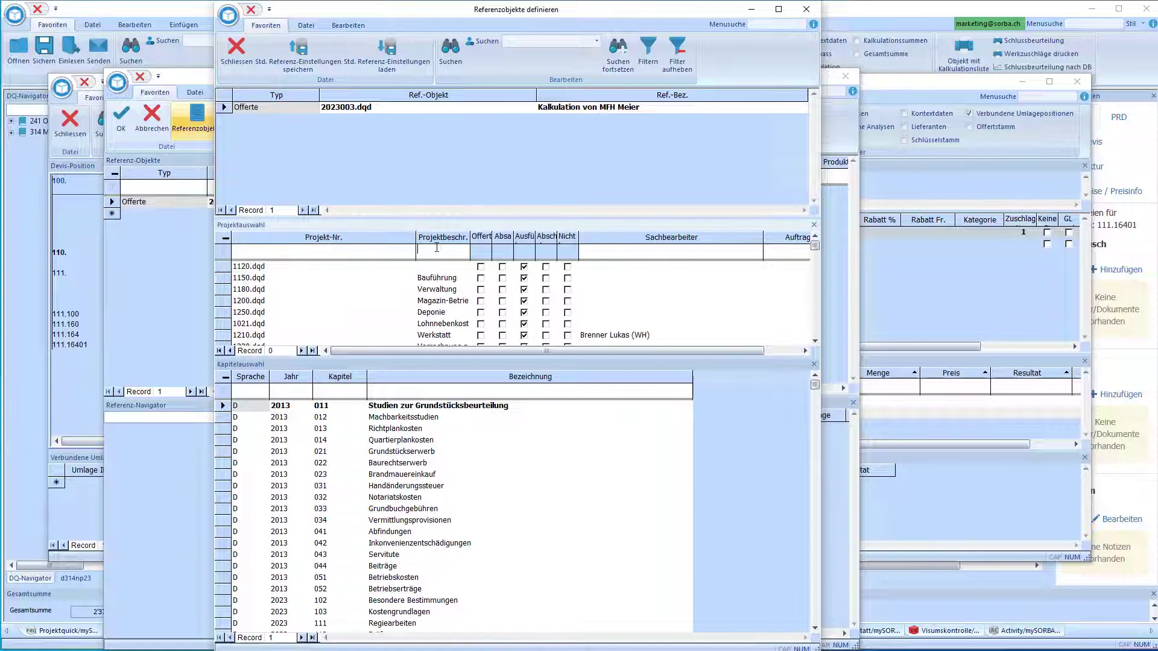
type("mül")
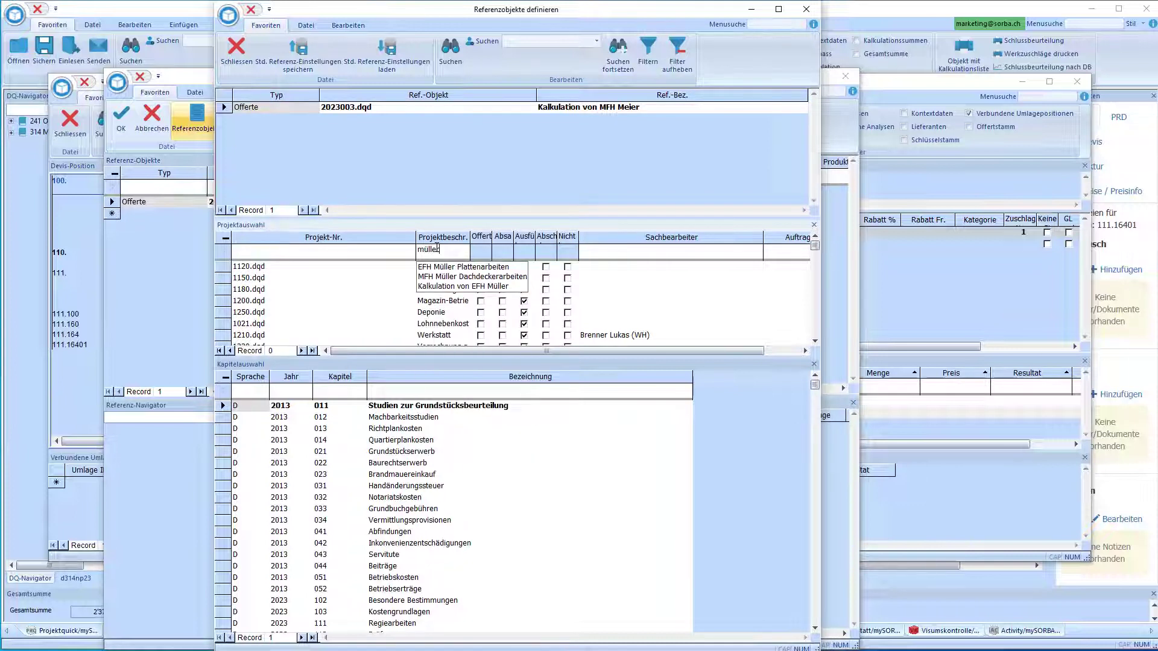
type("ler")
key("Return")
double_click(438, 291)
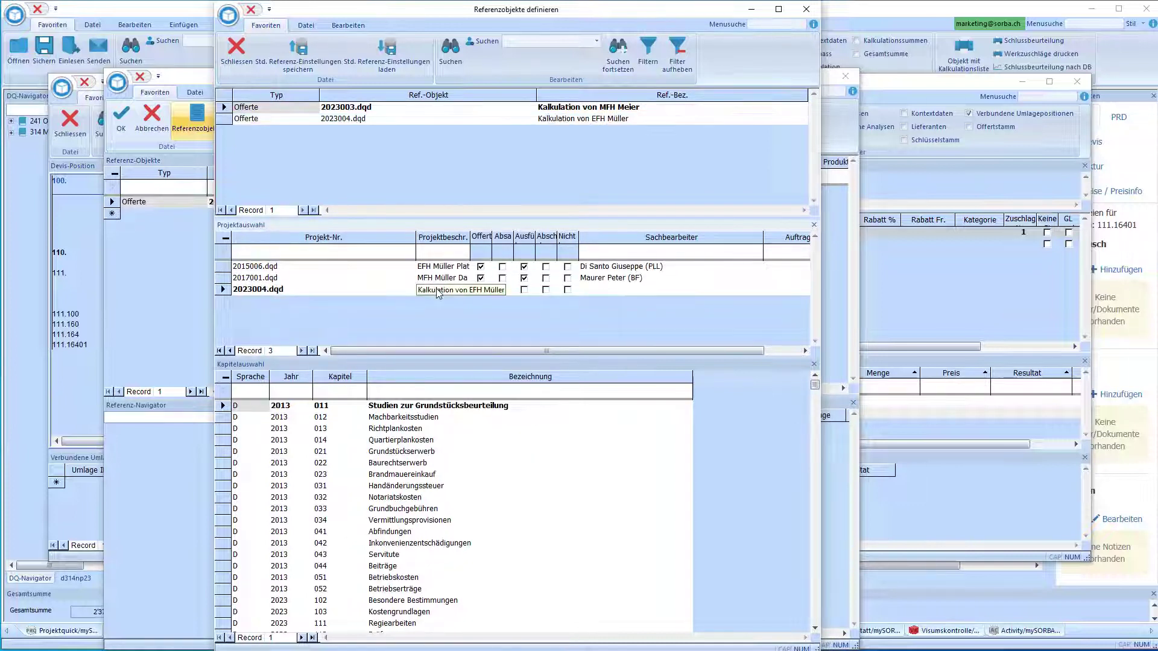
- Add the German 2023 chapter 314 Maurerarbeiten as a reference object and close the reference definition
left_click(348, 392)
type("314")
key("Return")
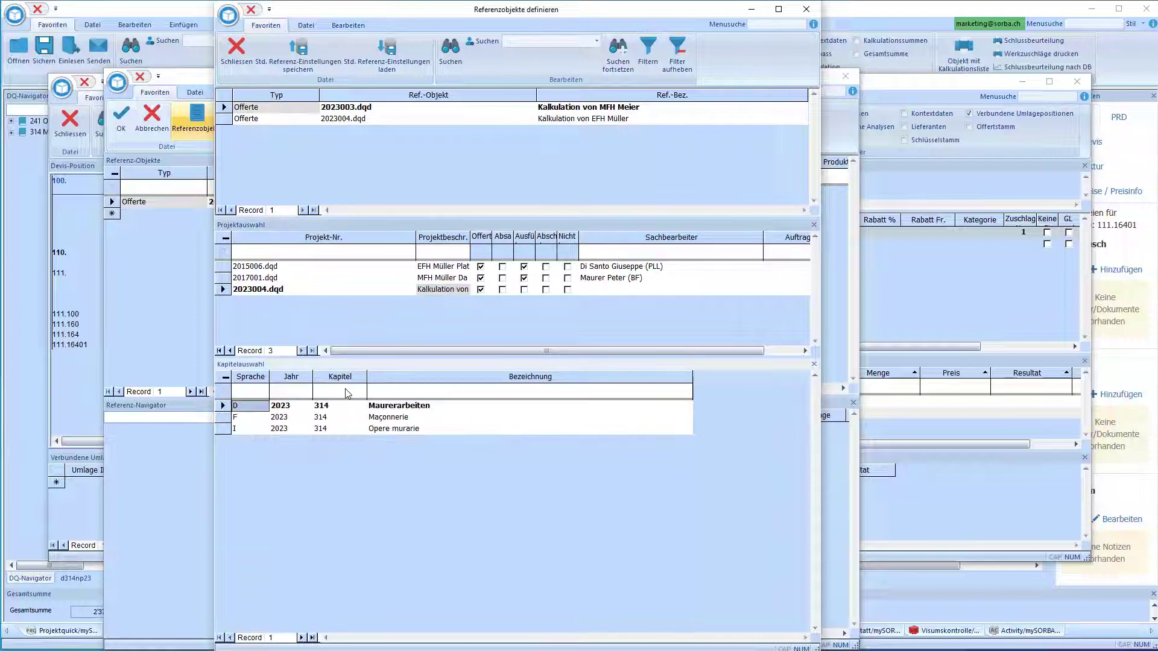
double_click(393, 406)
left_click(236, 48)
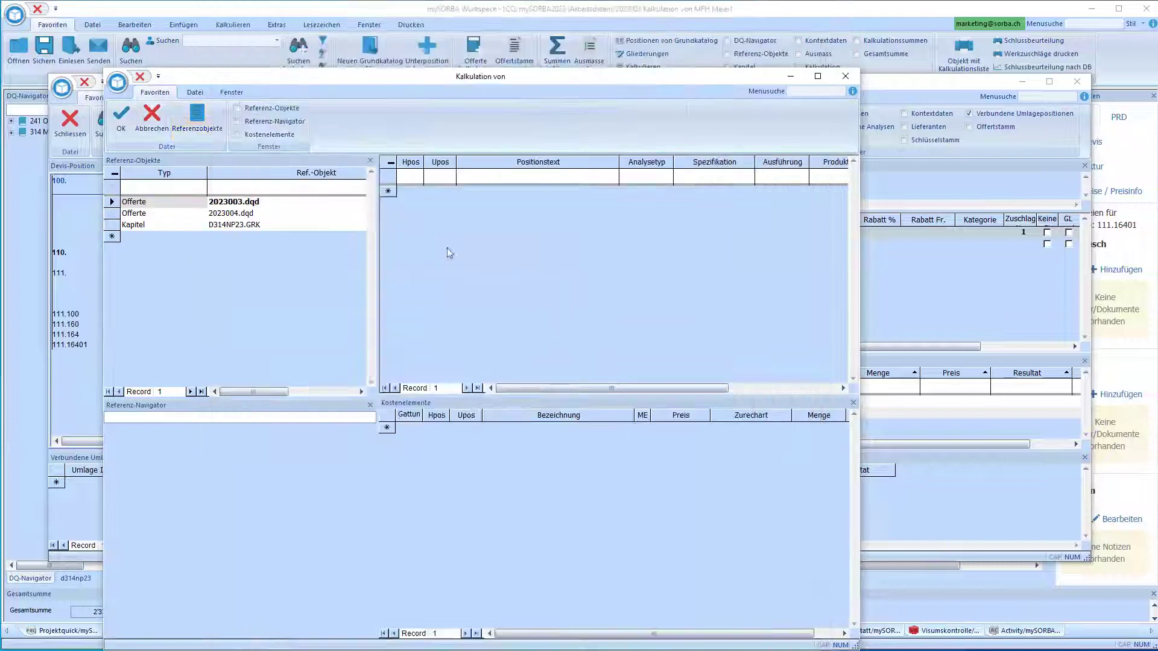
- Apply the analysis of position 111.223 from the unfiltered list of 2023004.dqd and close the calculation window
left_click(245, 216)
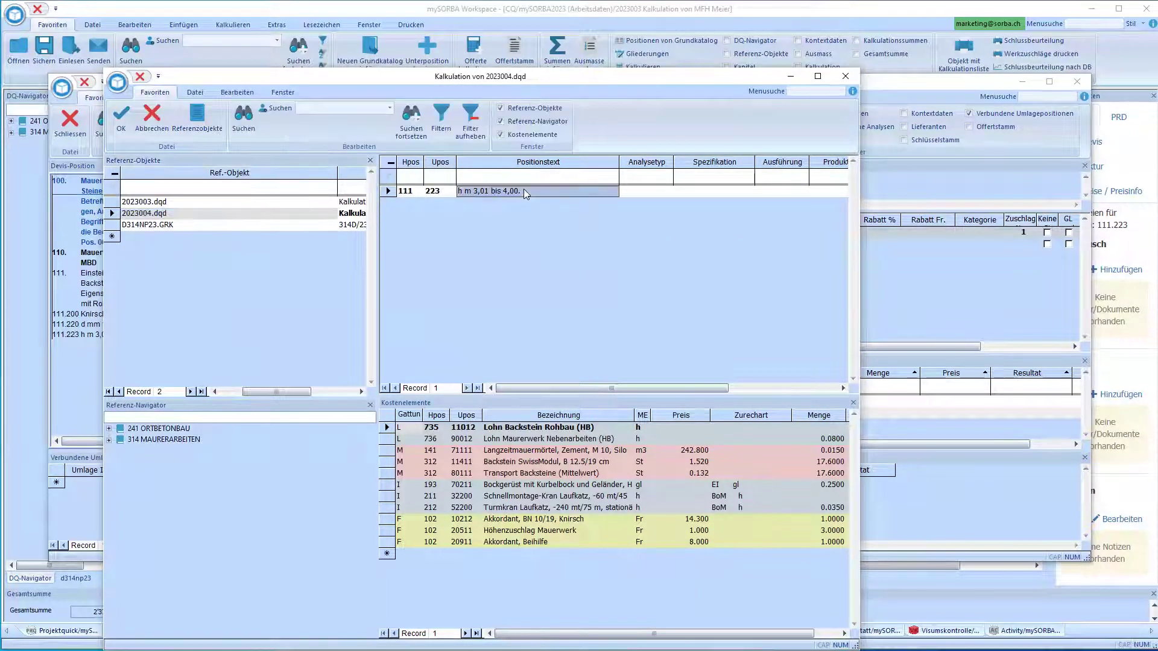
left_click(469, 137)
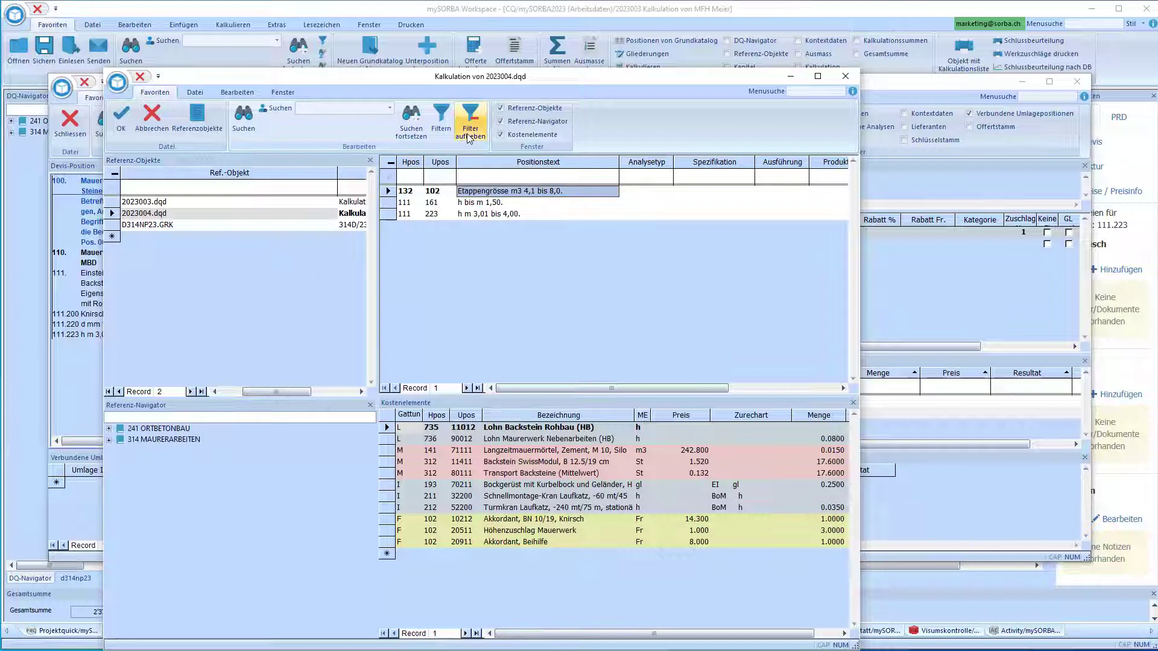
left_click(489, 202)
left_click(487, 215)
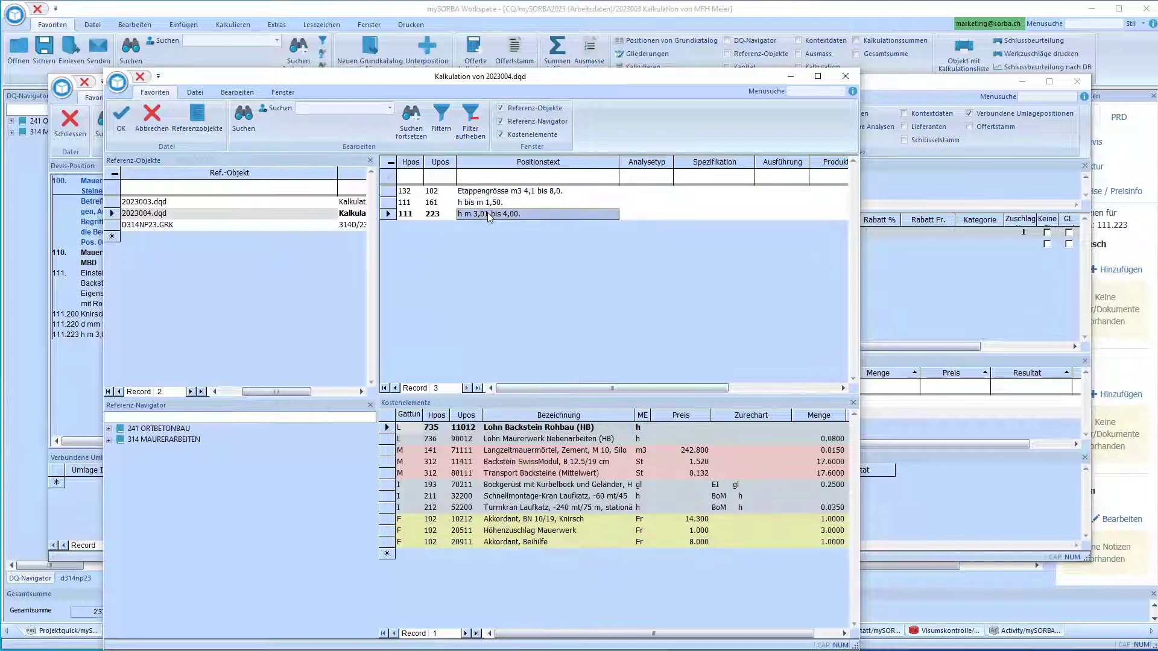
double_click(487, 213)
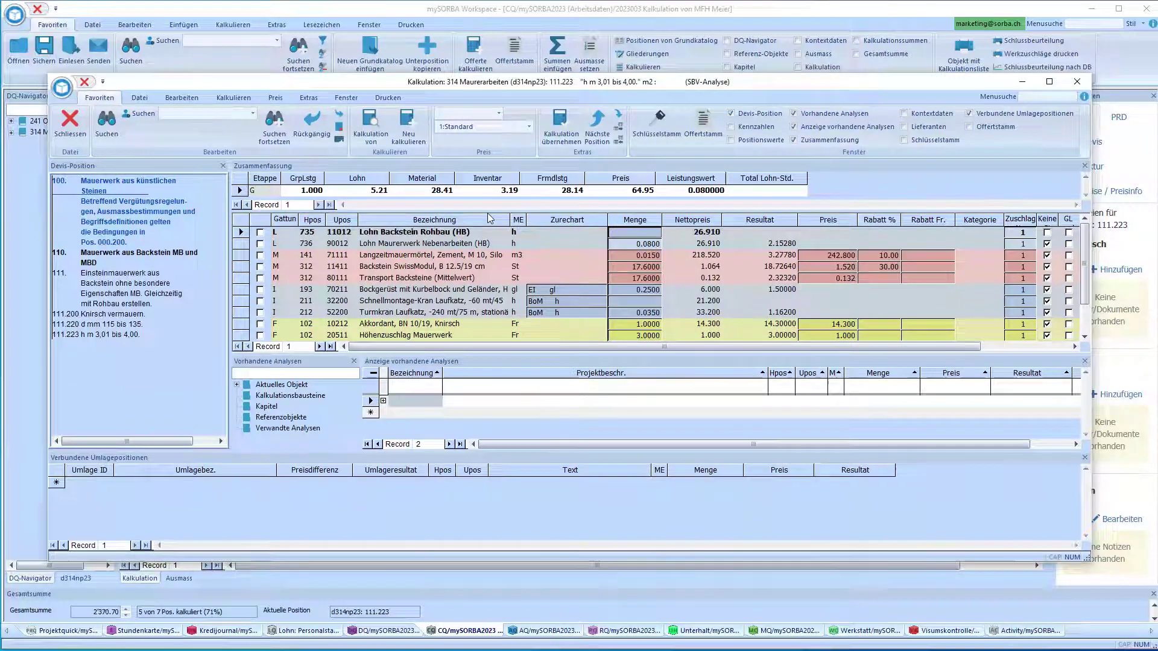
left_click(1077, 82)
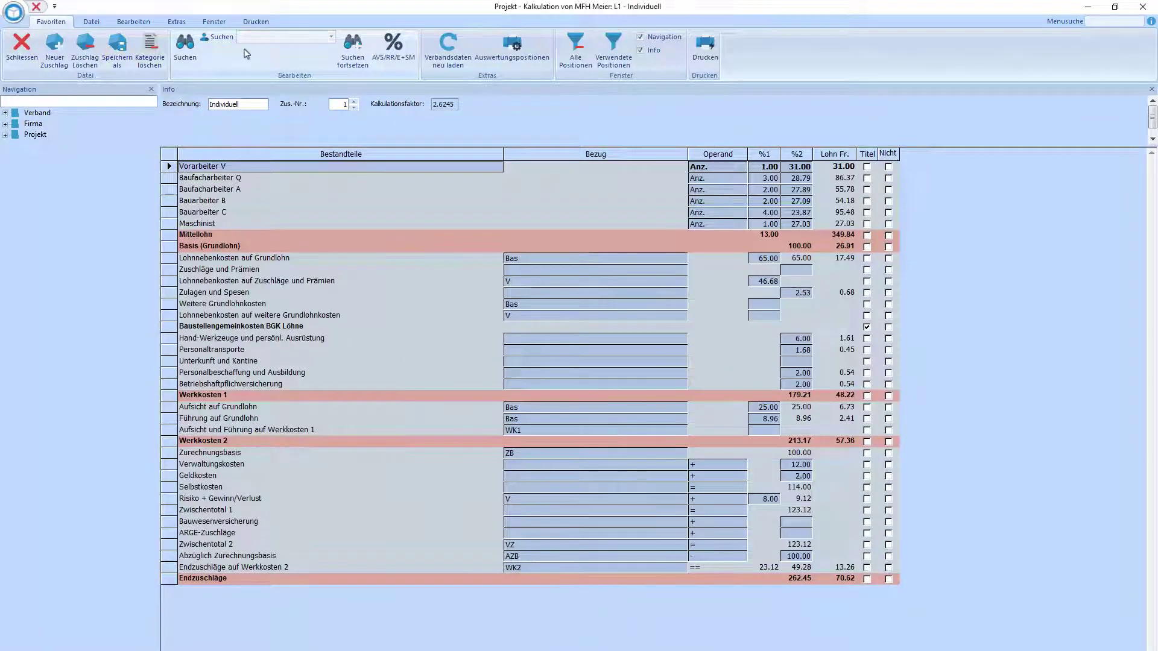
- Create a new project surcharge of type F named Umlagen
left_click(54, 48)
left_click(514, 405)
left_click(510, 444)
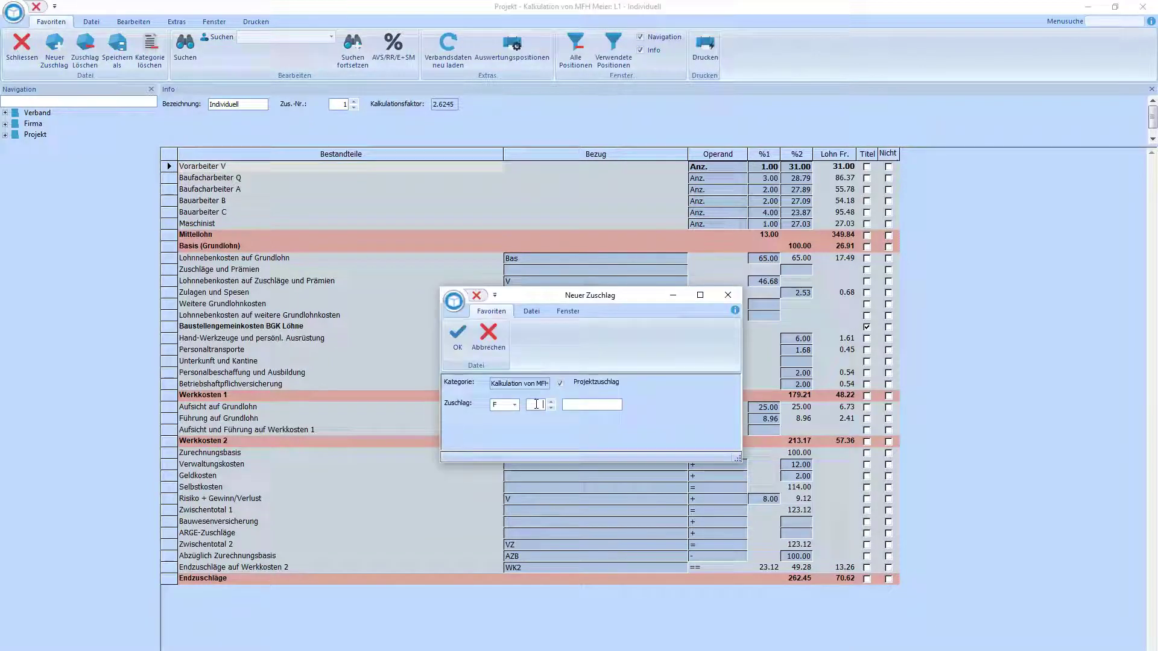
left_click(579, 405)
type("Umlagen")
left_click(457, 337)
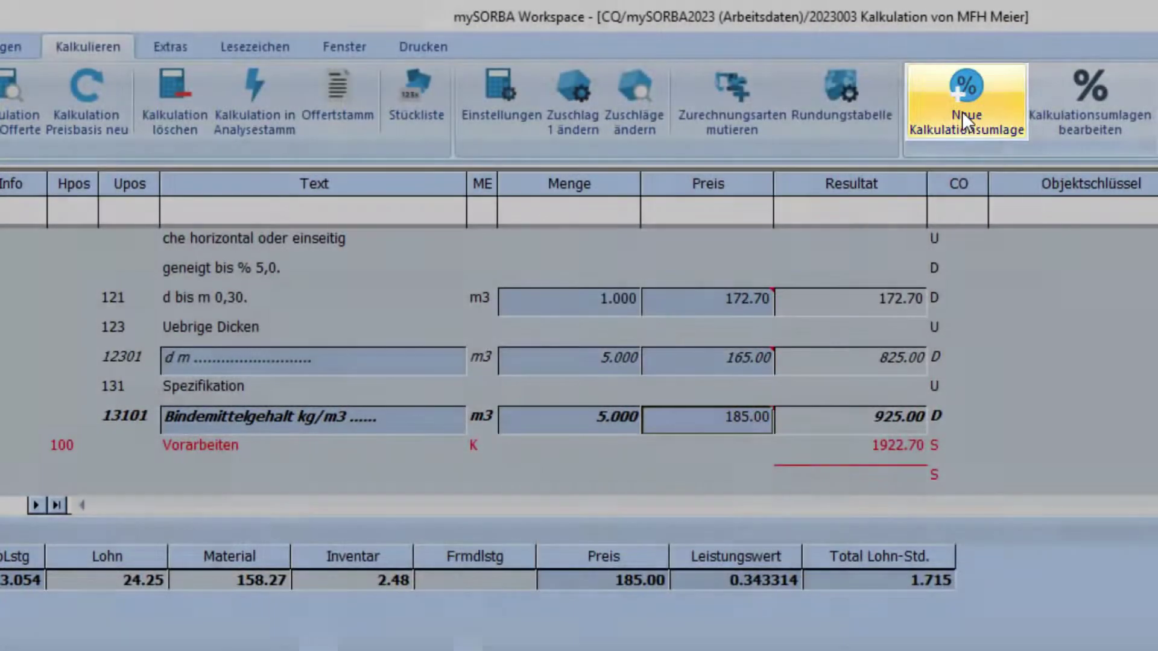
- Create the calculation allocation "1. Umlage" for position 133.13101 with the surcharge Umlagen and a new position price of 175
left_click(959, 115)
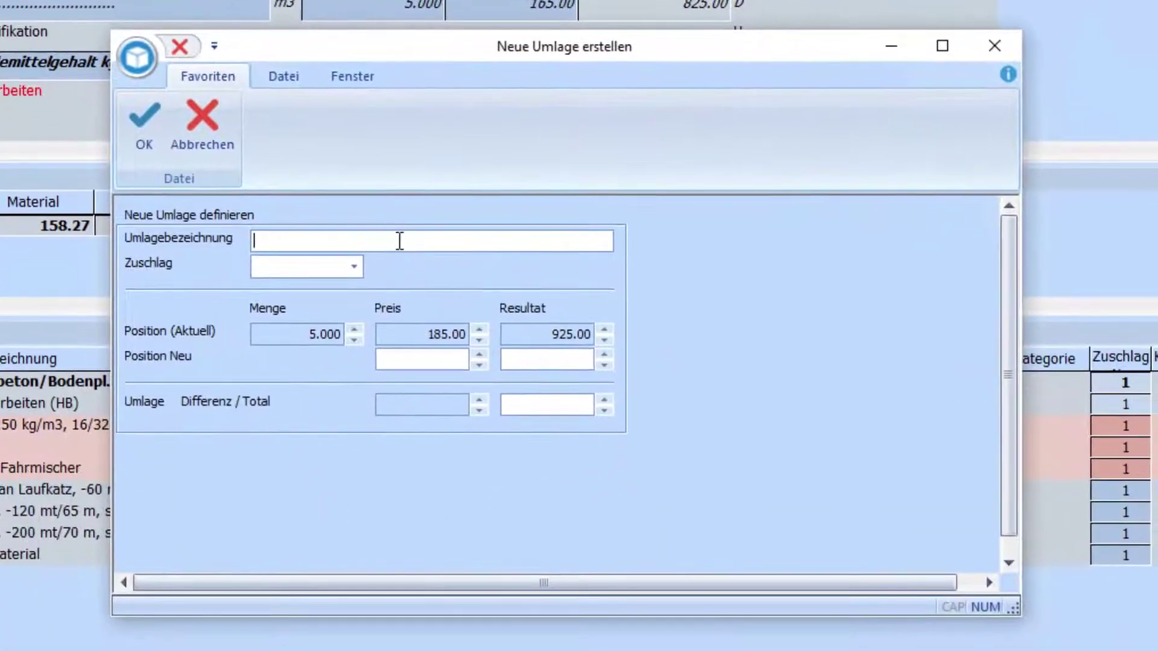
type("1. Umlage")
left_click(356, 271)
left_click(349, 287)
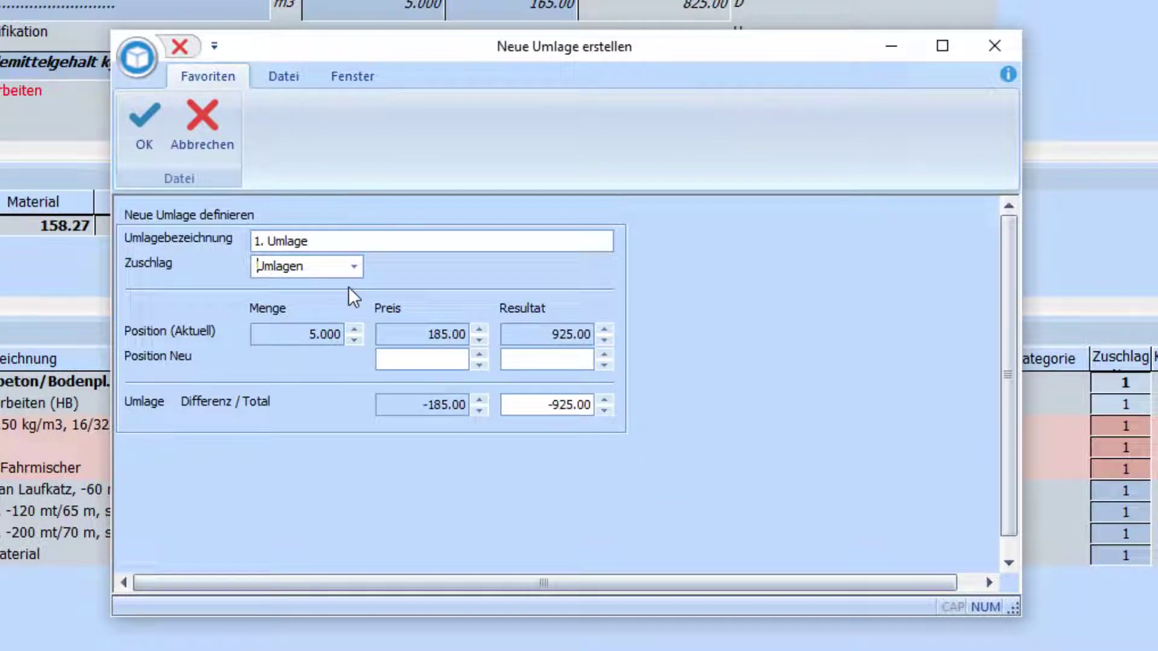
left_click(413, 362)
type("75")
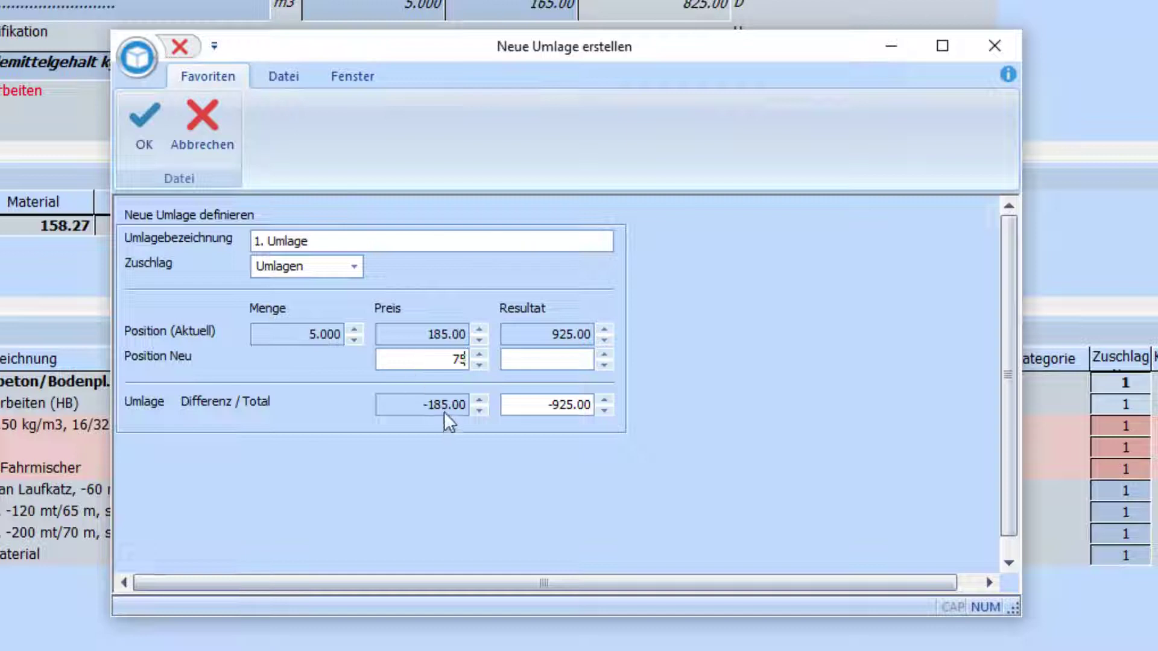
double_click(444, 354)
type("175")
key("Tab")
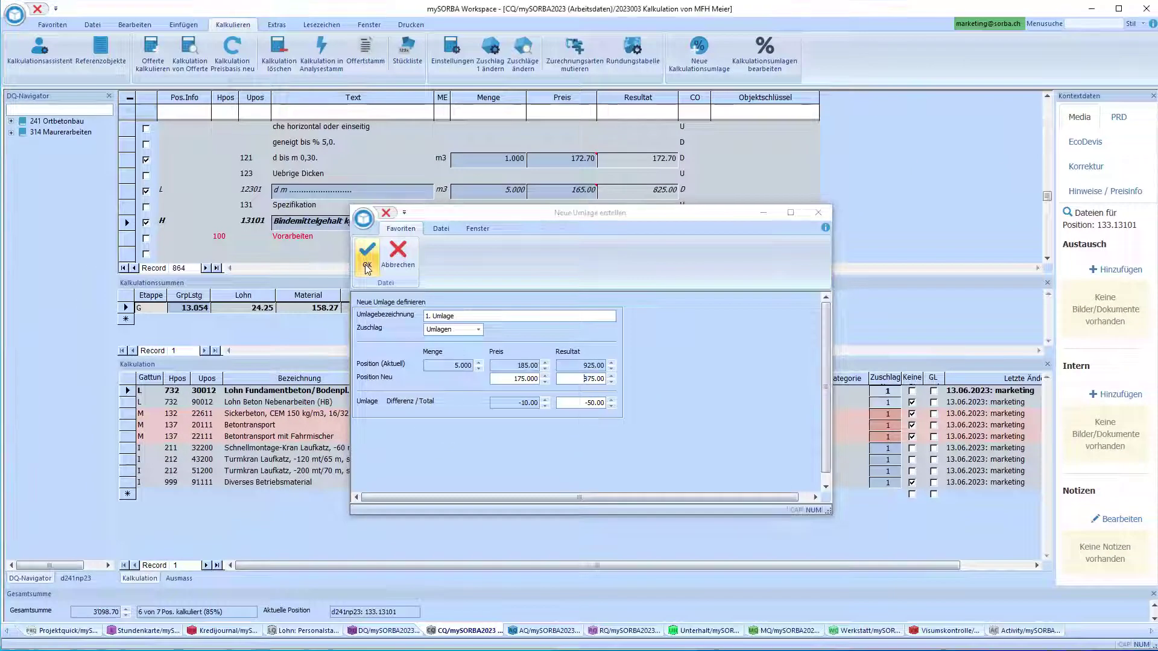
left_click(366, 264)
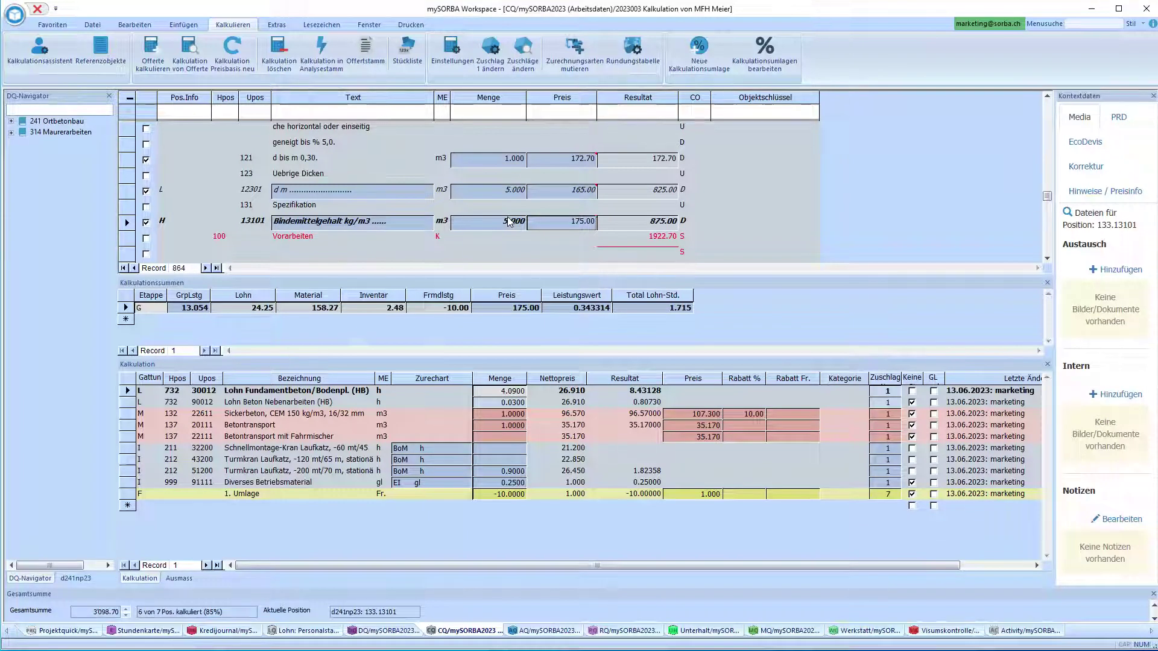
- Set the allocation "1. Umlage" on position 133.12301 with the surcharge Umlagen and a new position price of 175
mouse_move(562, 198)
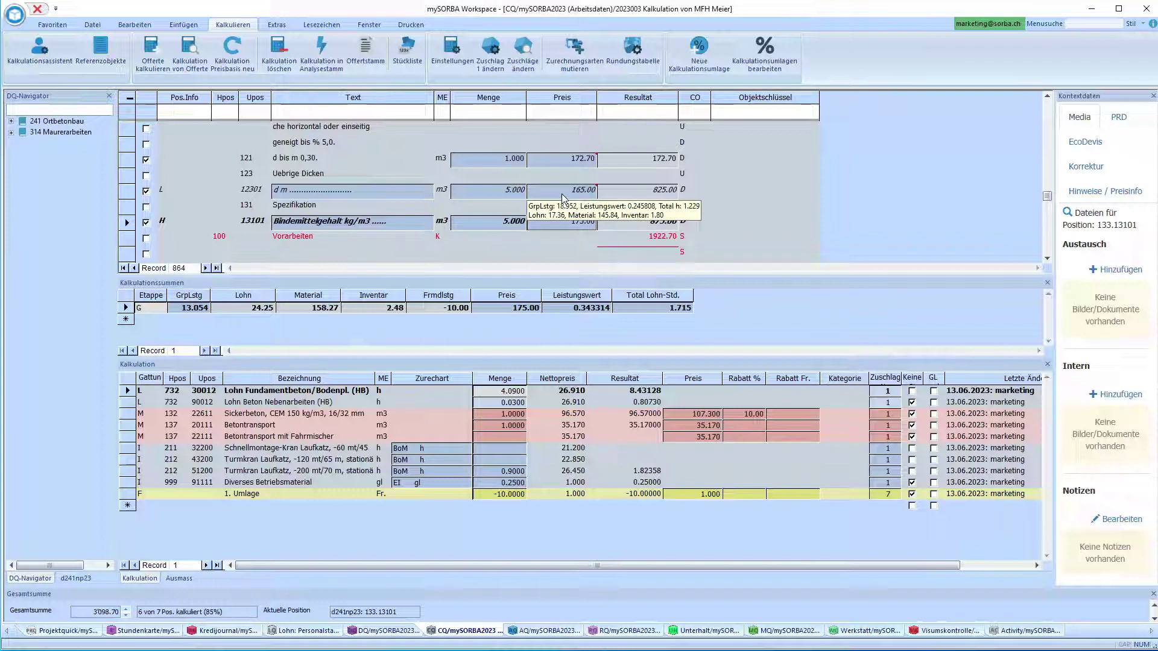
left_click(563, 191)
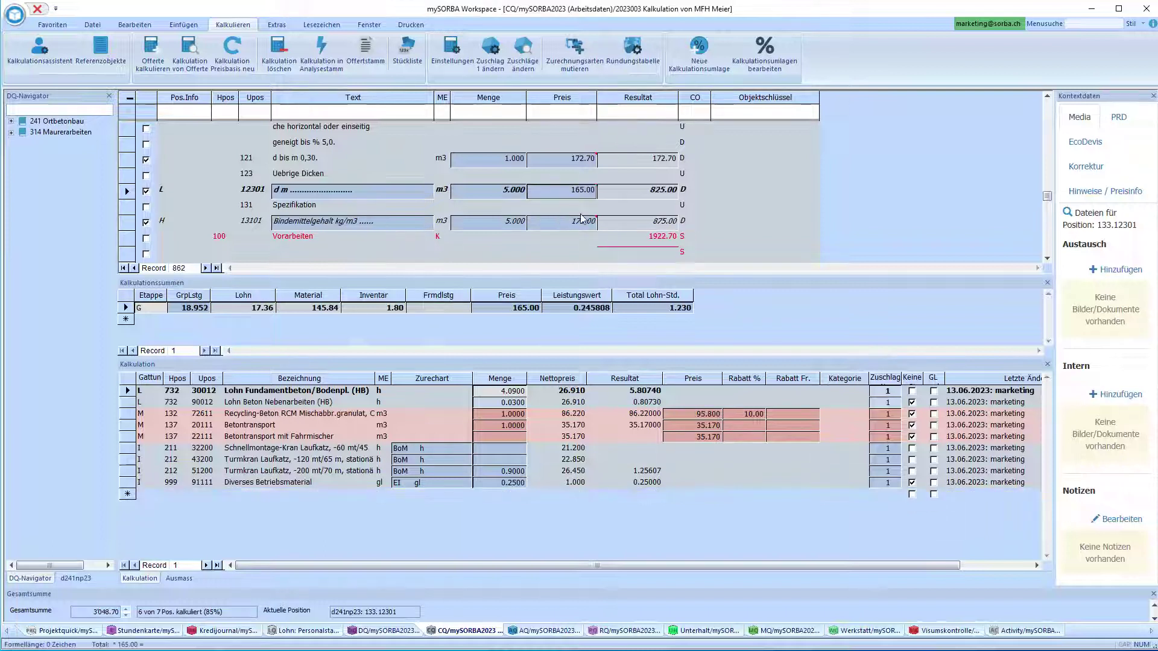
left_click(765, 56)
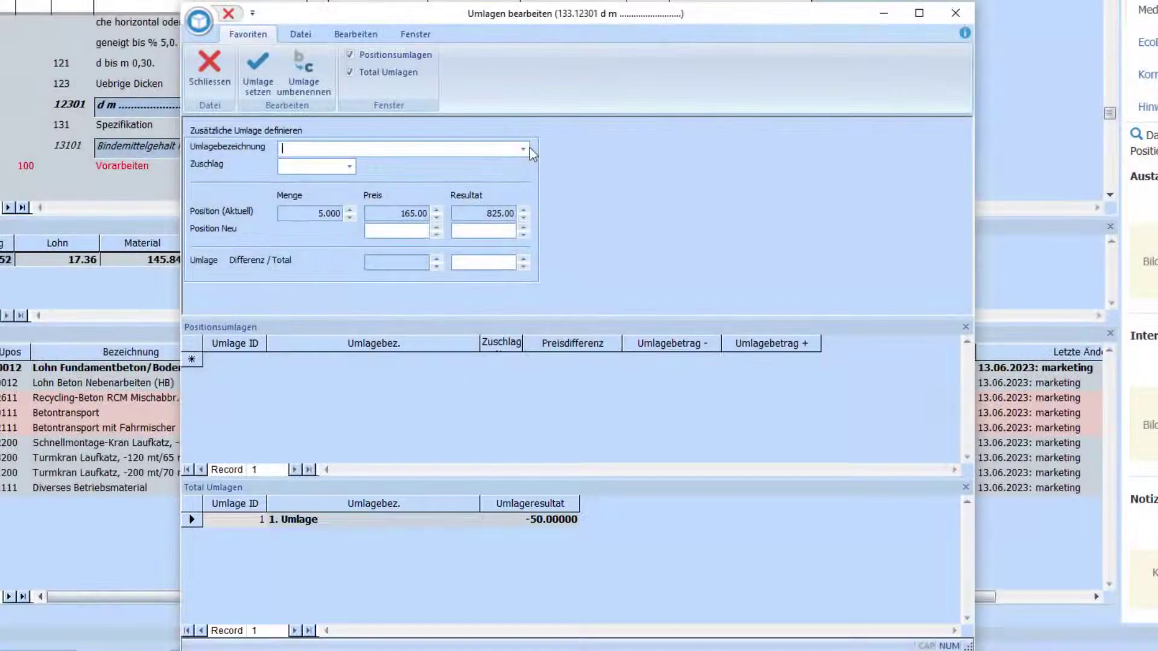
left_click(520, 151)
left_click(502, 161)
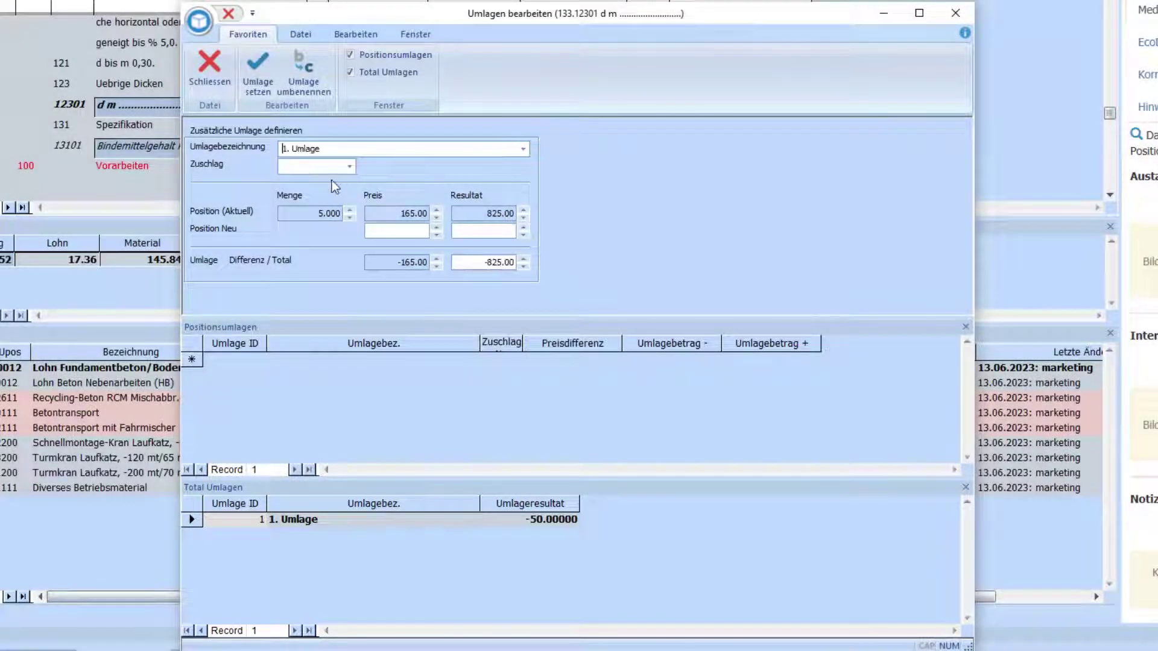
left_click(349, 167)
left_click(341, 180)
left_click(403, 231)
type("175")
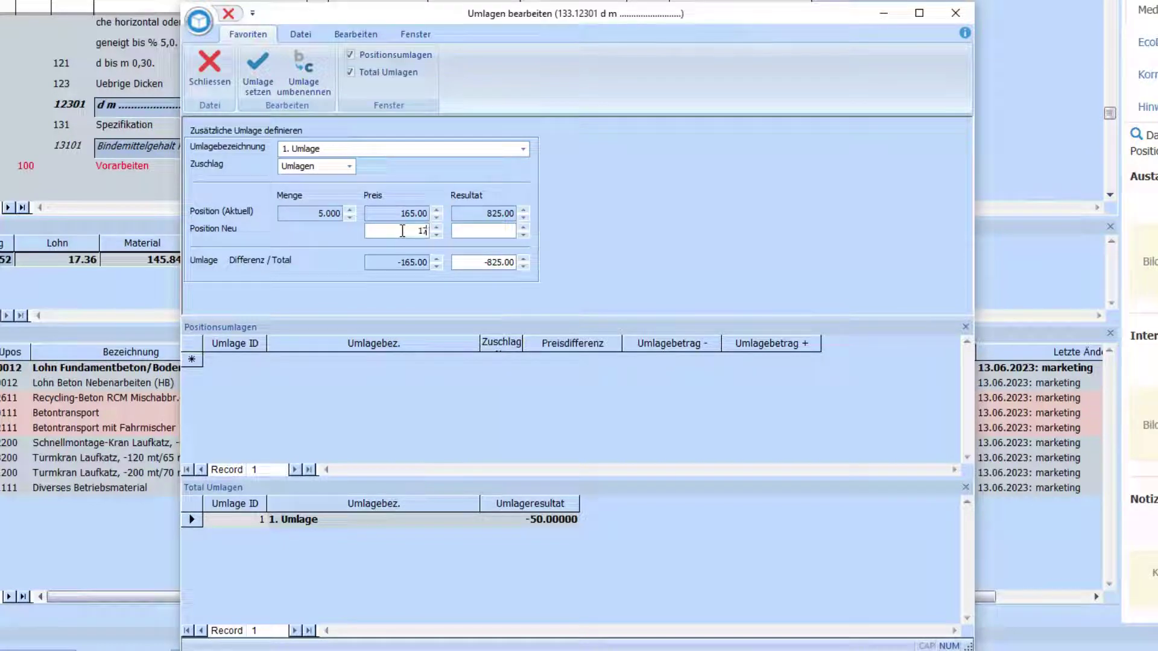
key("Tab")
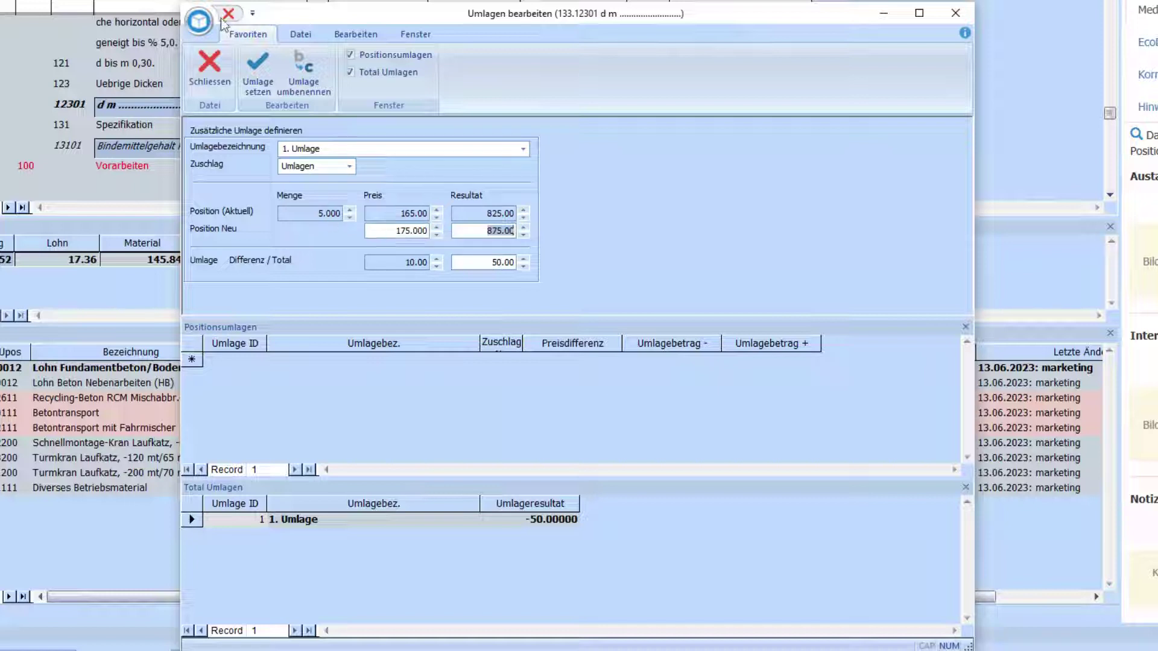
left_click(256, 79)
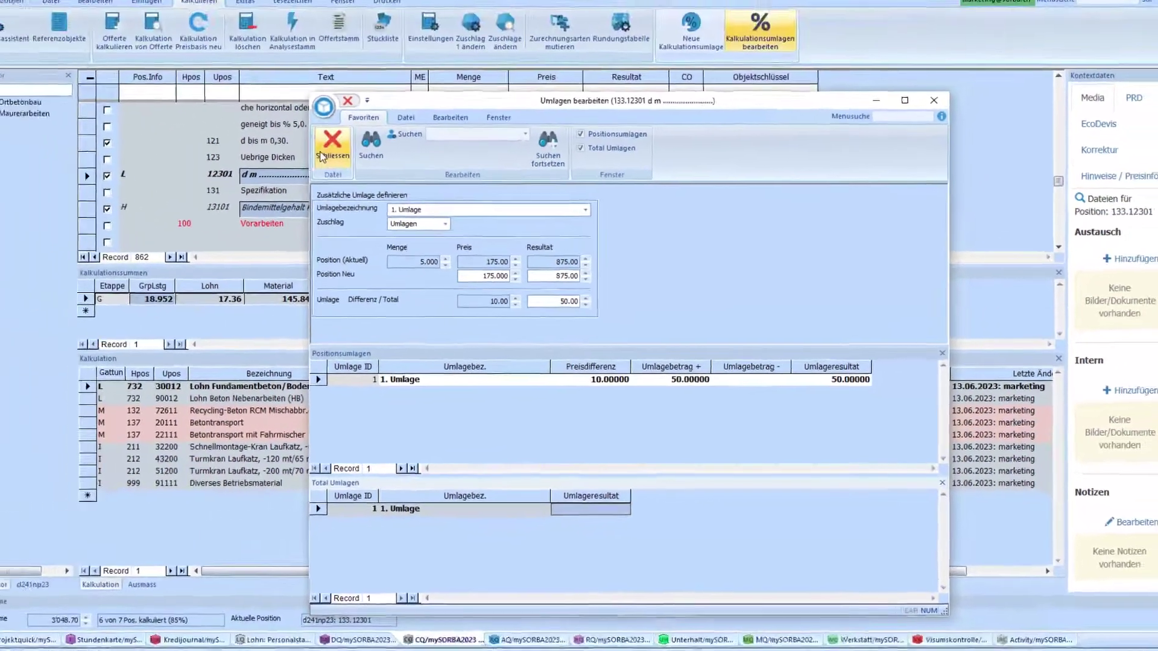
left_click(211, 71)
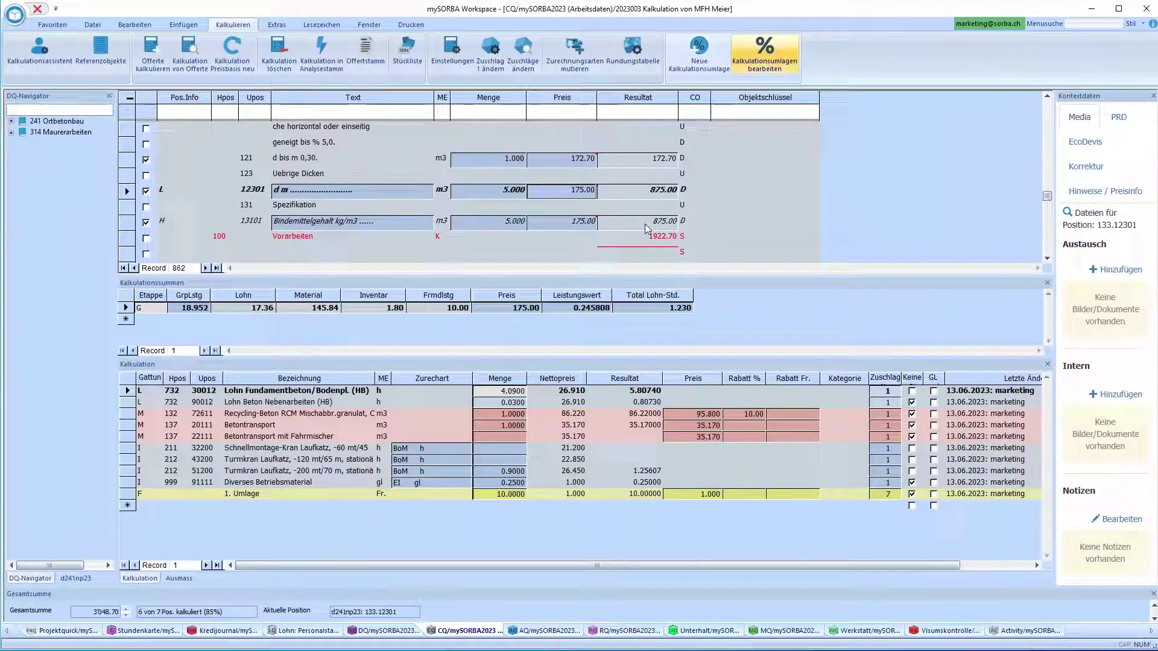
- Check the allocation lines of positions 133.13101 and 133.12301, and export the unfiltered Umlagenübersicht to Excel
left_click(572, 222)
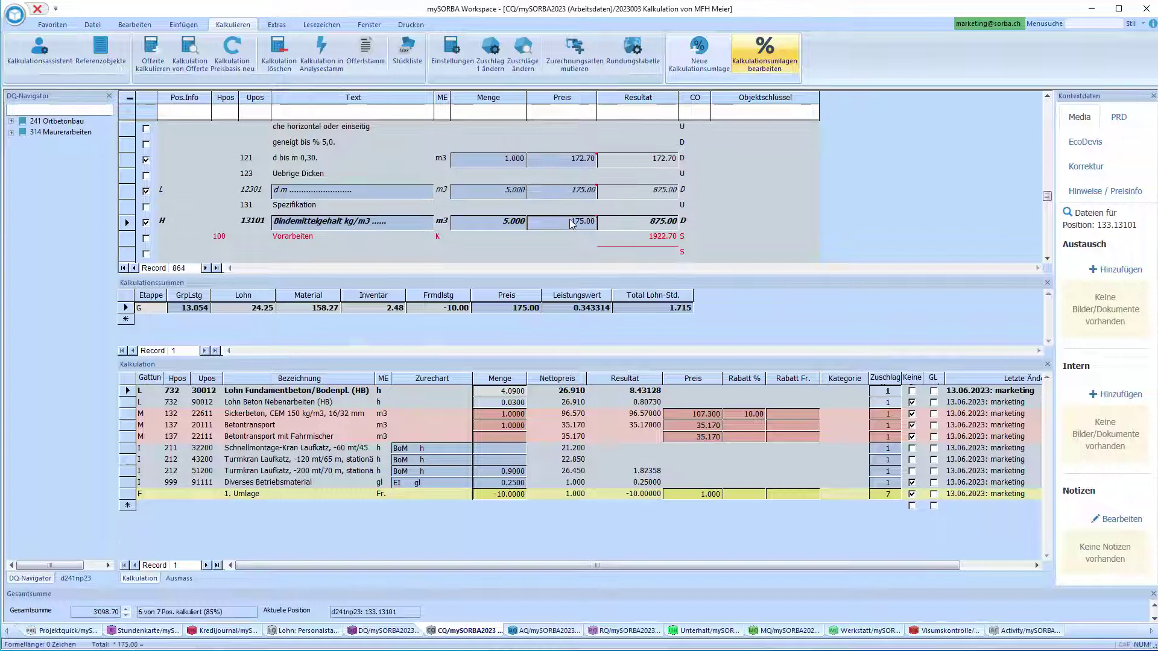
mouse_move(572, 223)
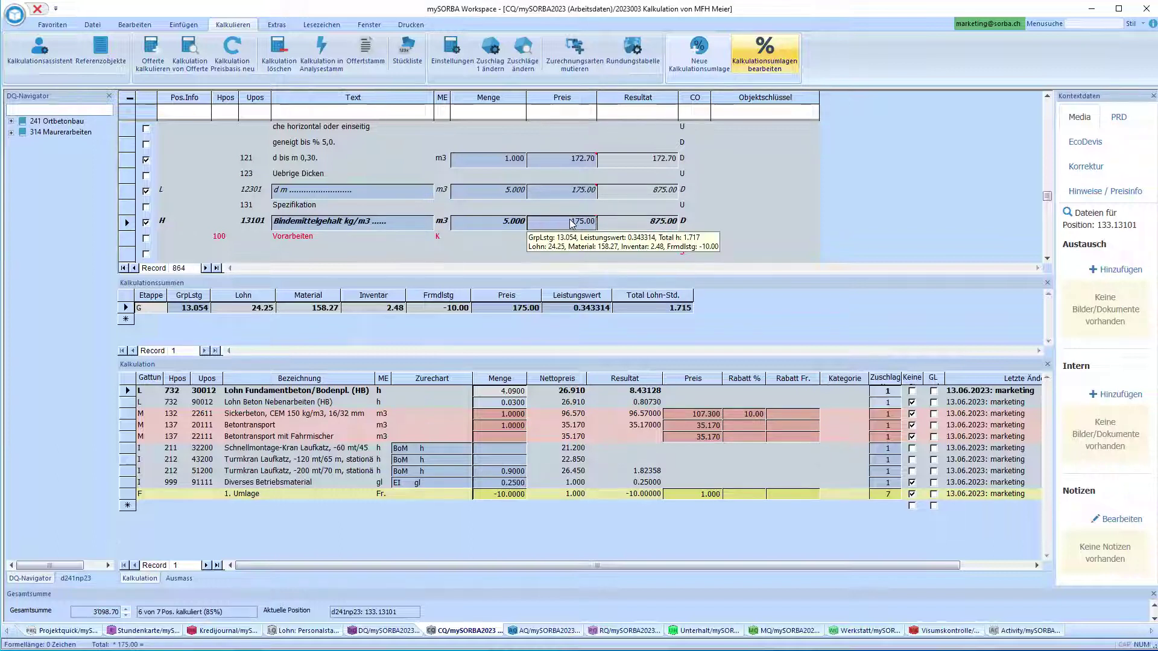
scroll(398, 54, "down", 4)
key("Up")
key("Up")
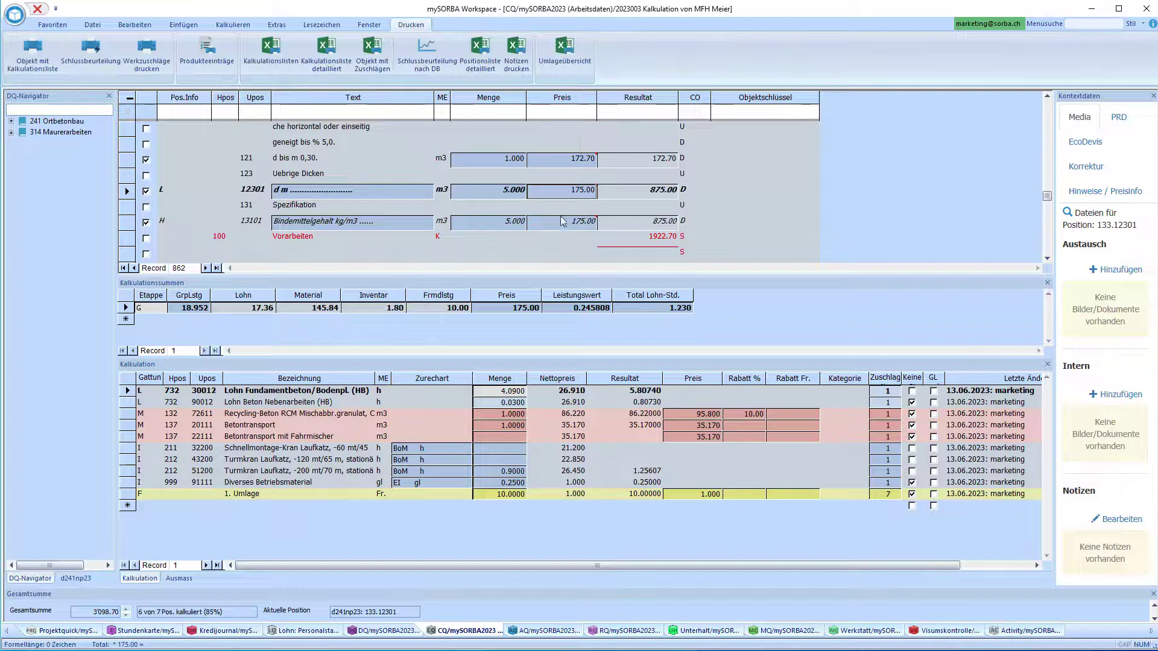
left_click(562, 221)
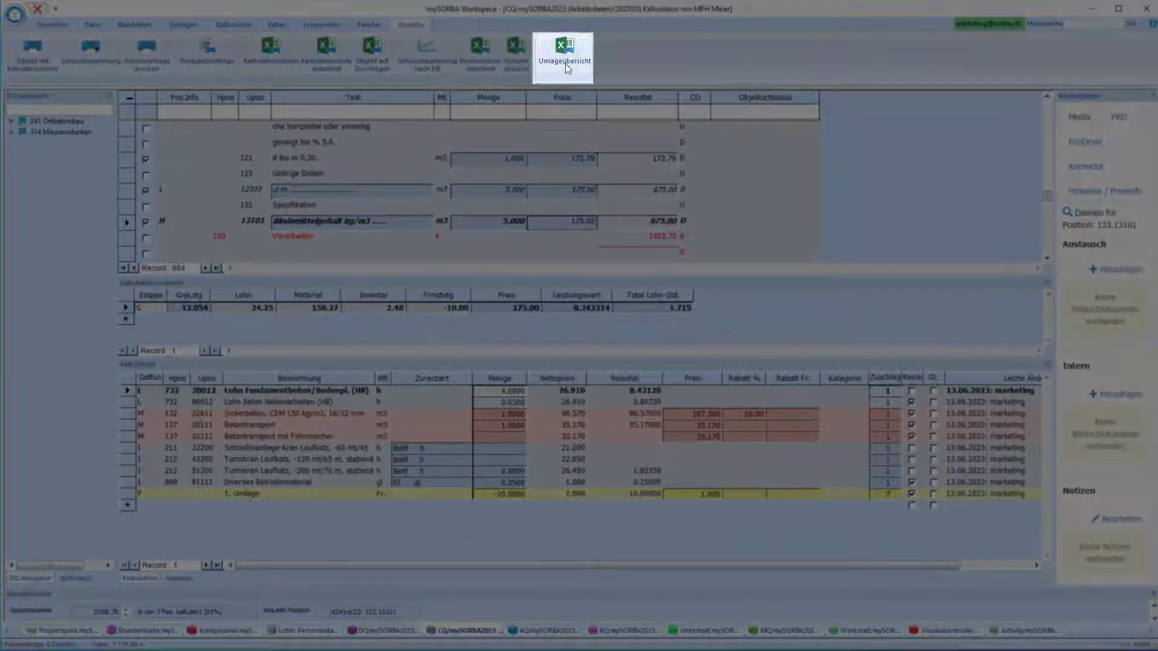
left_click(566, 63)
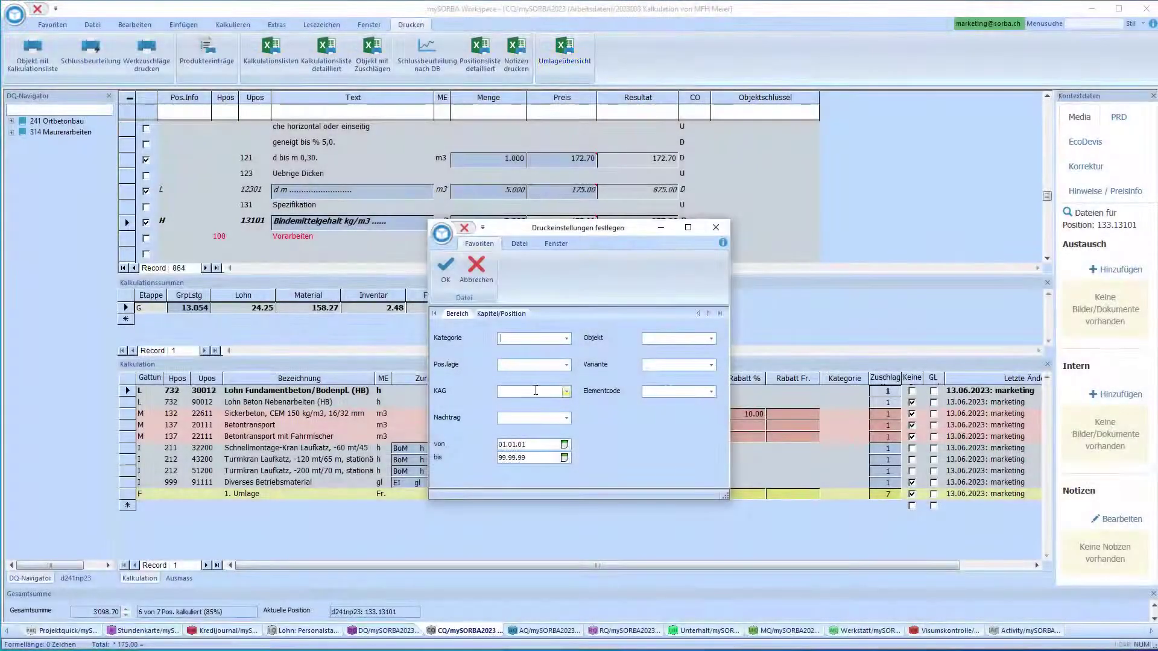
left_click(444, 280)
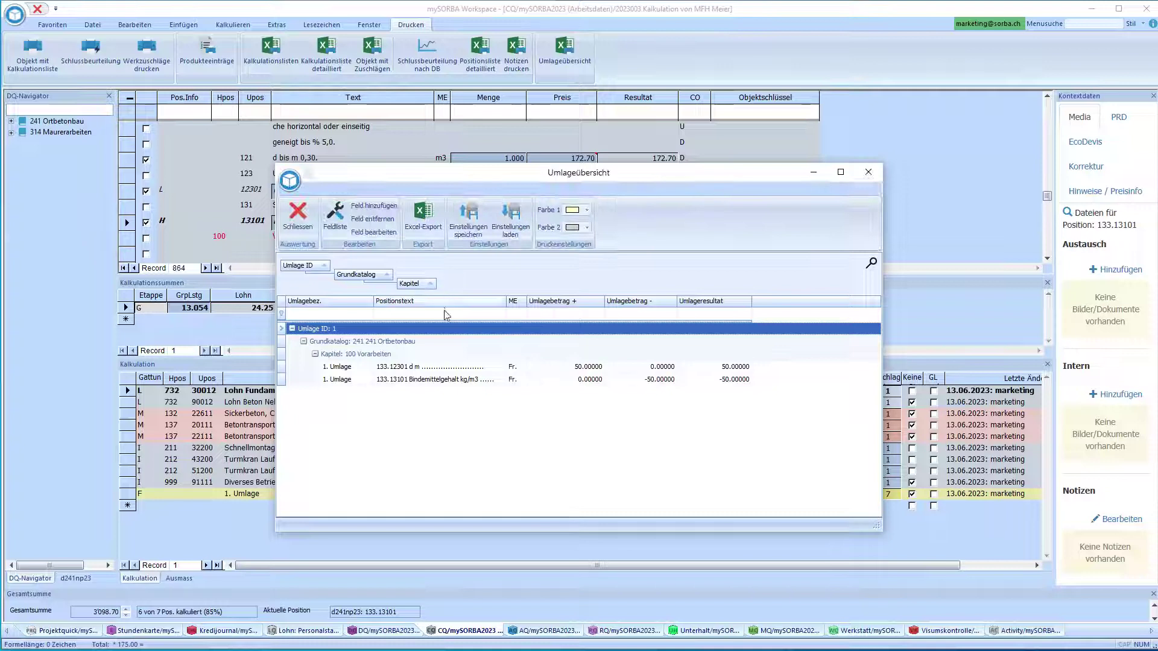
left_click(425, 228)
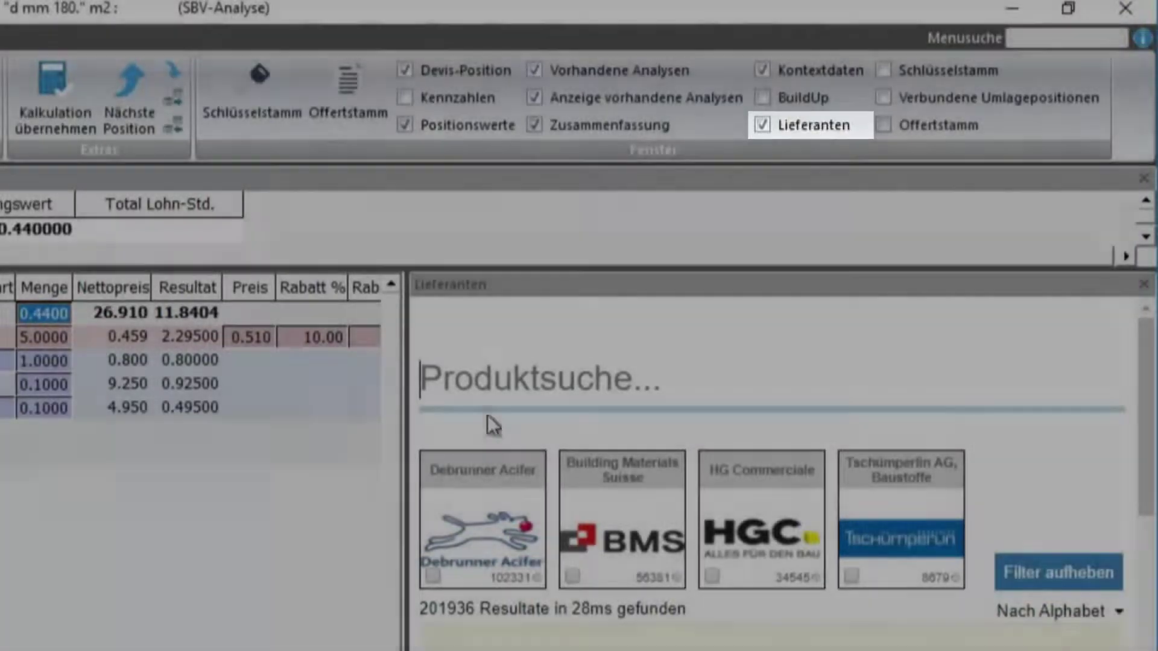
- Search the suppliers for flumroc, restrict the results to HGC, and add Flumroc Bodenplatte 15mm 100x60cm to the calculation
left_click(491, 392)
type("flumroc")
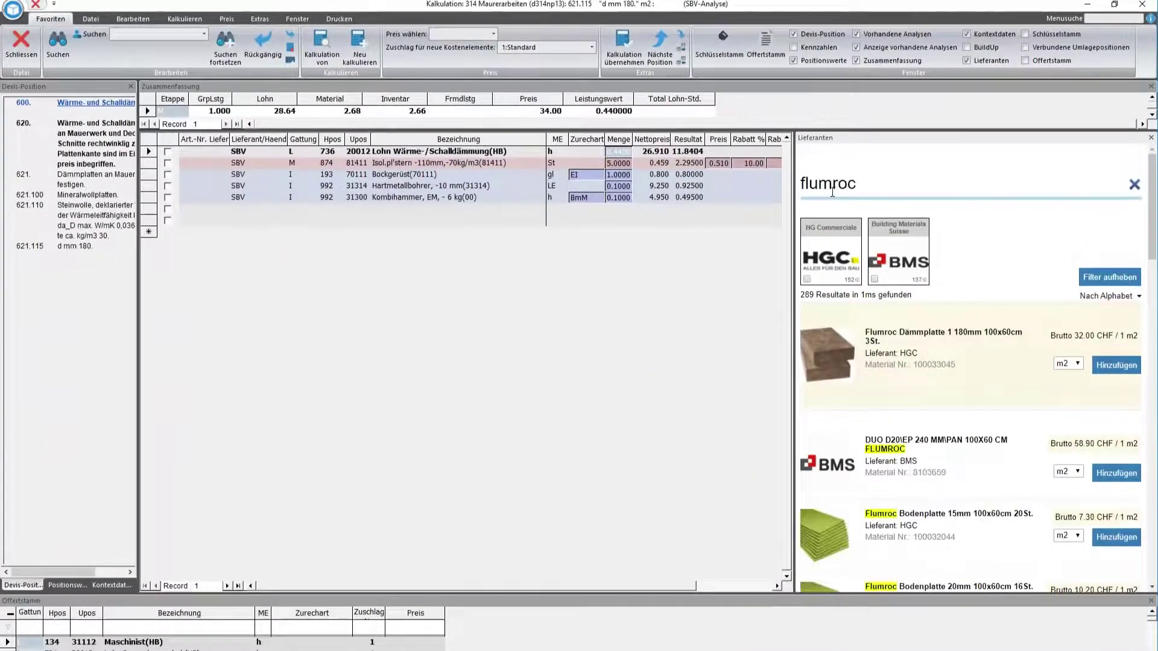
left_click(843, 281)
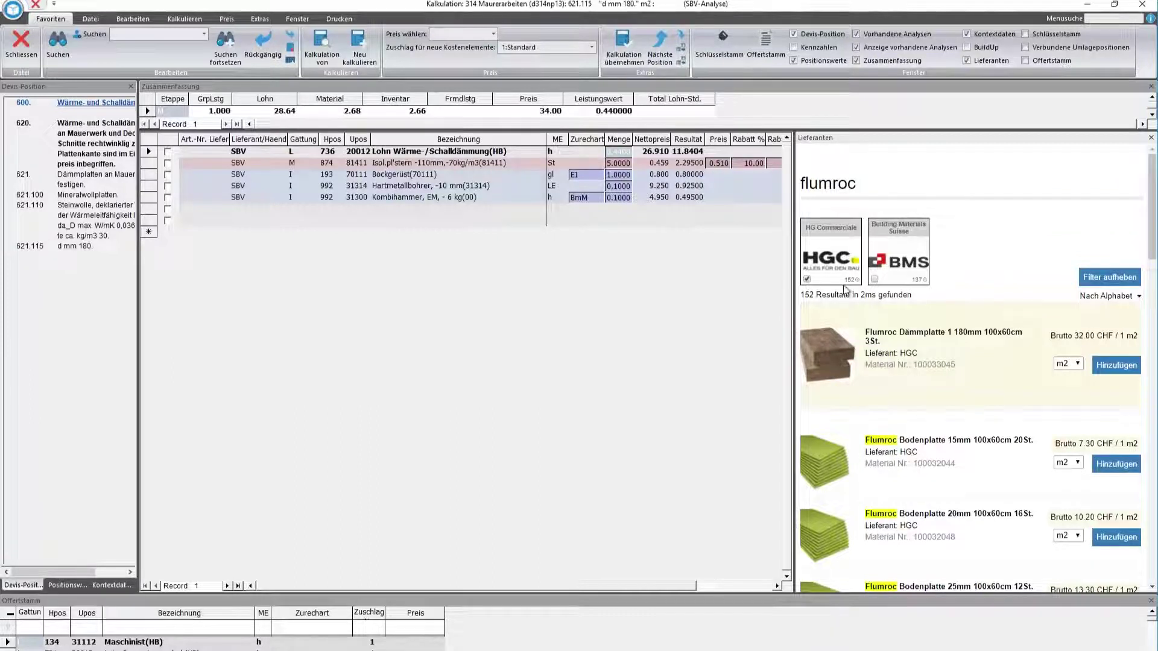
left_click(1123, 469)
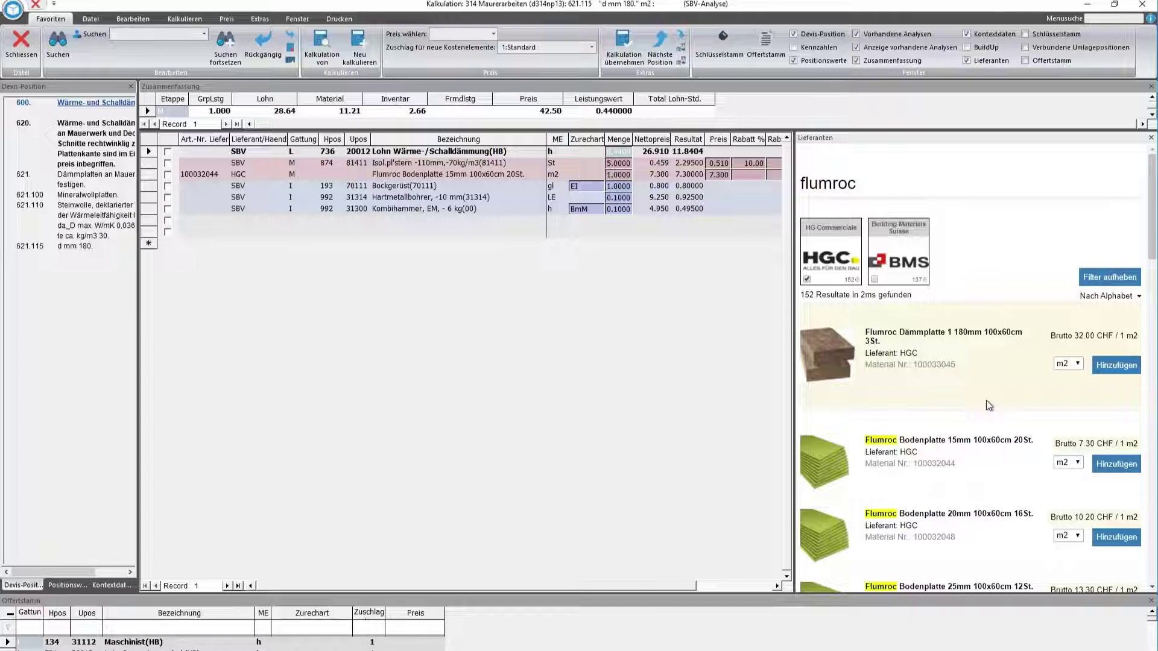
left_click(719, 175)
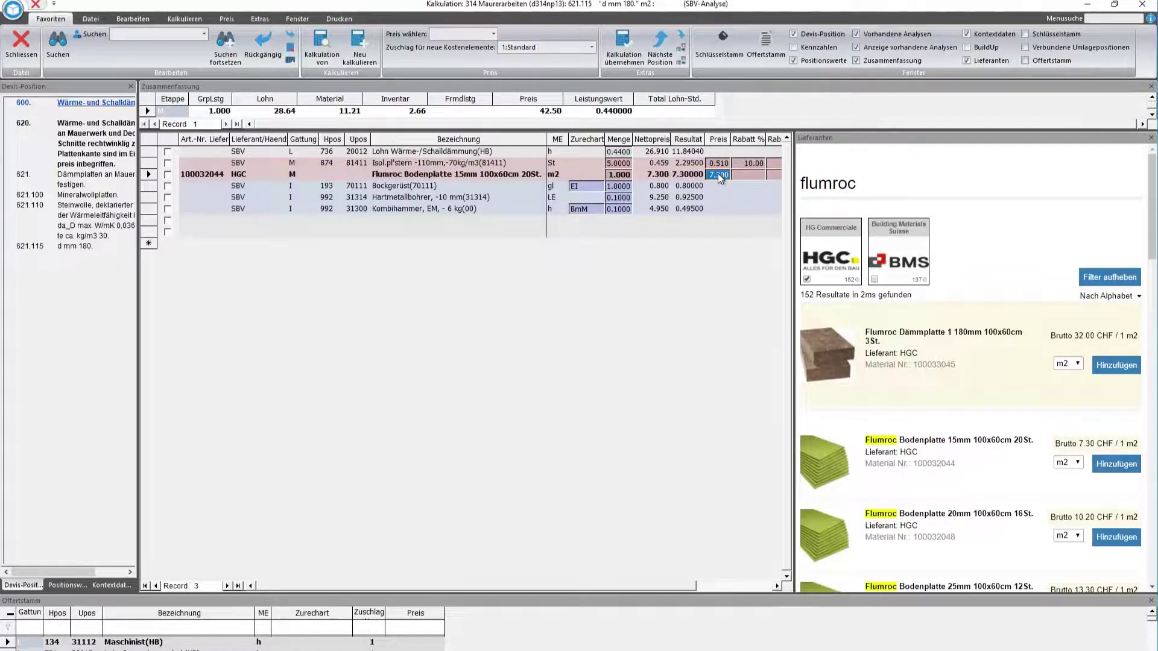
- Switch the supplier filter from HGC to BMS and add the 30 mm Flumroc Bodenplatten to the calculation
left_click(808, 278)
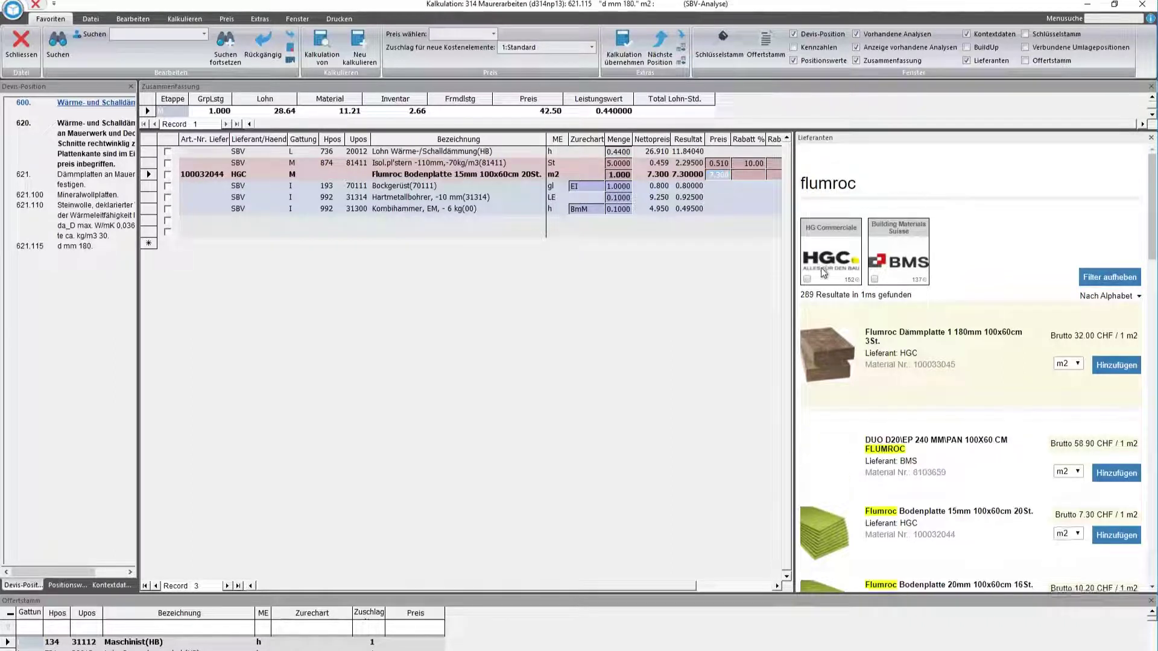
left_click(904, 276)
scroll(1071, 477, "down", 1)
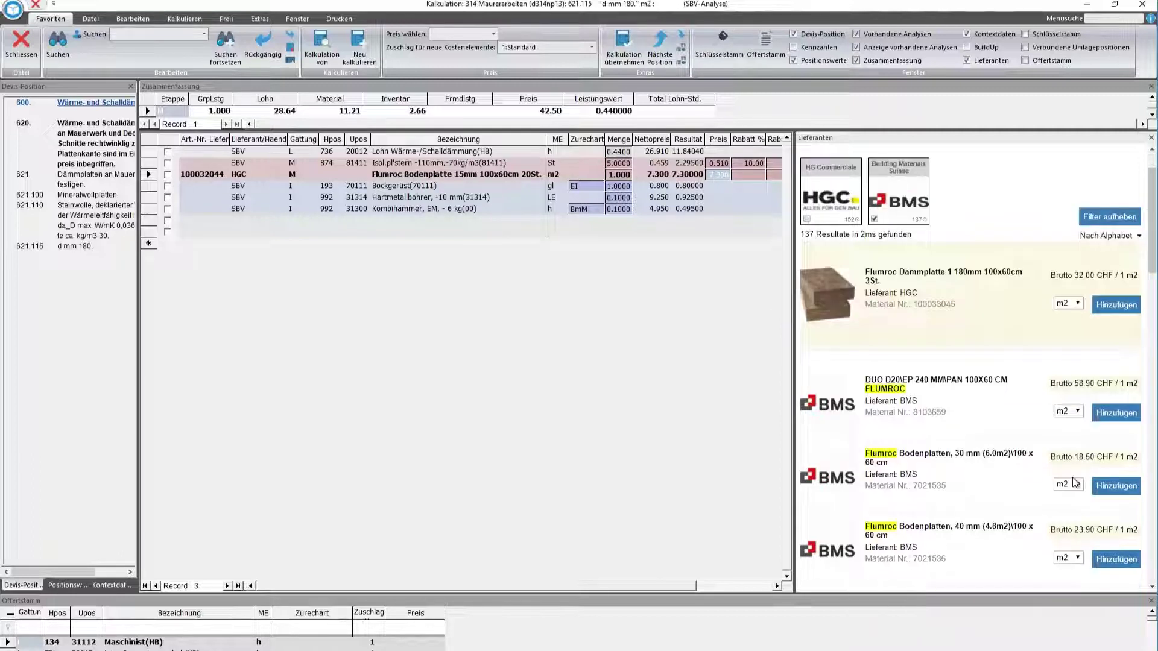
left_click(1121, 487)
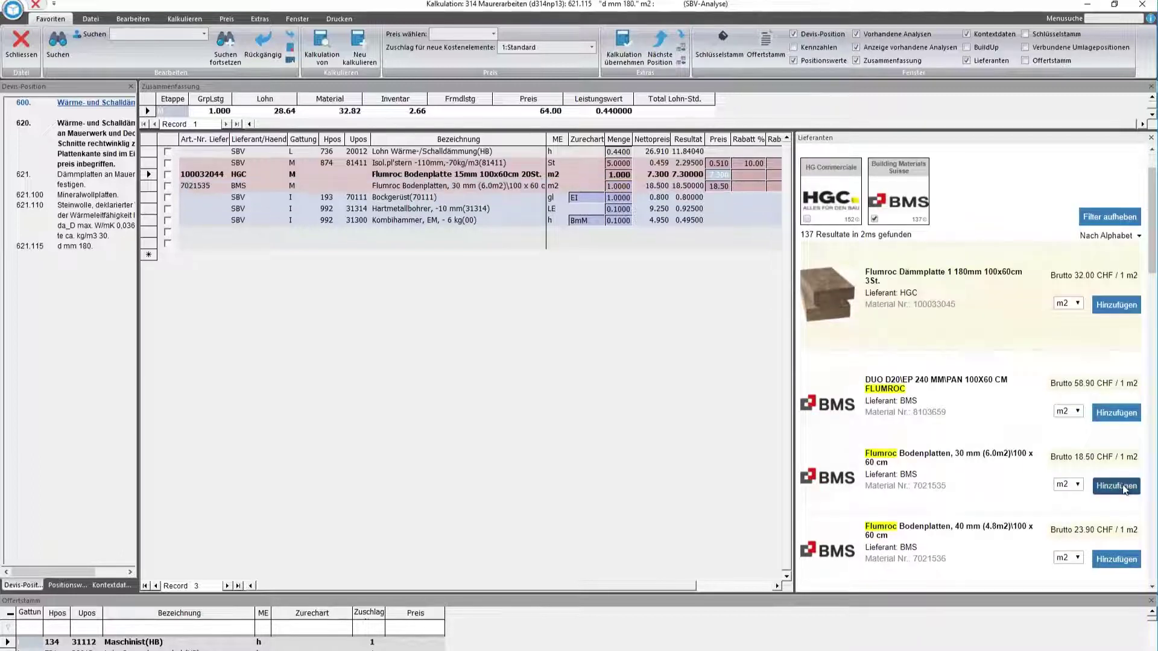
left_click(716, 187)
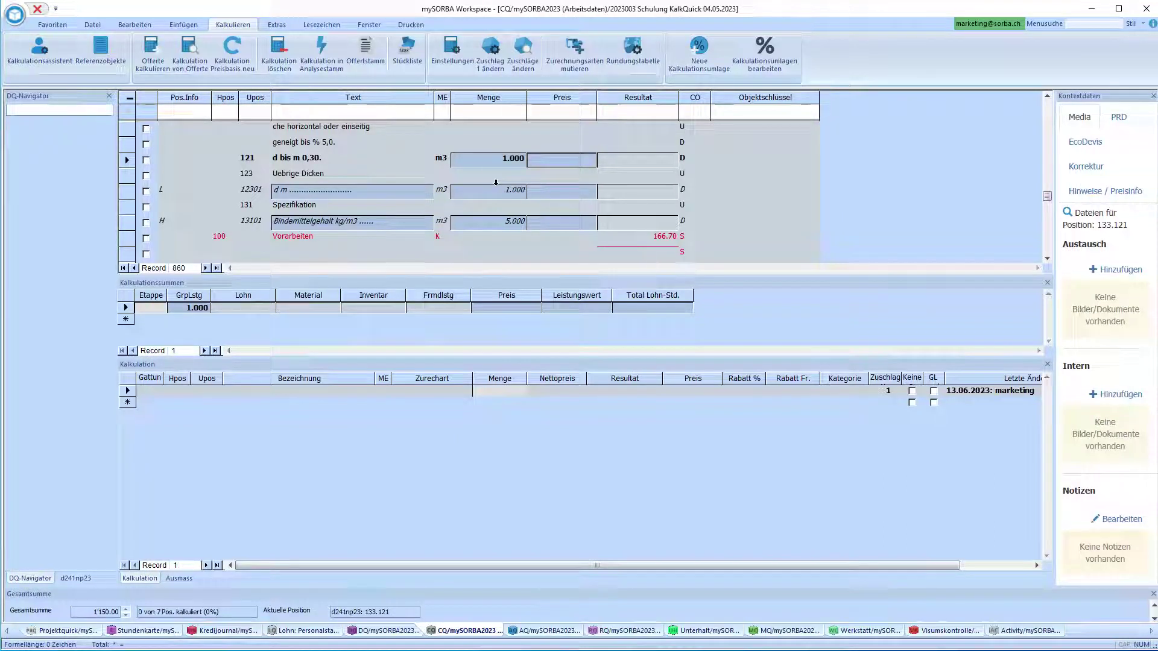
- Calculate the whole offer automatically, and view the analyses list for position 133.12301 without applying one
left_click(154, 61)
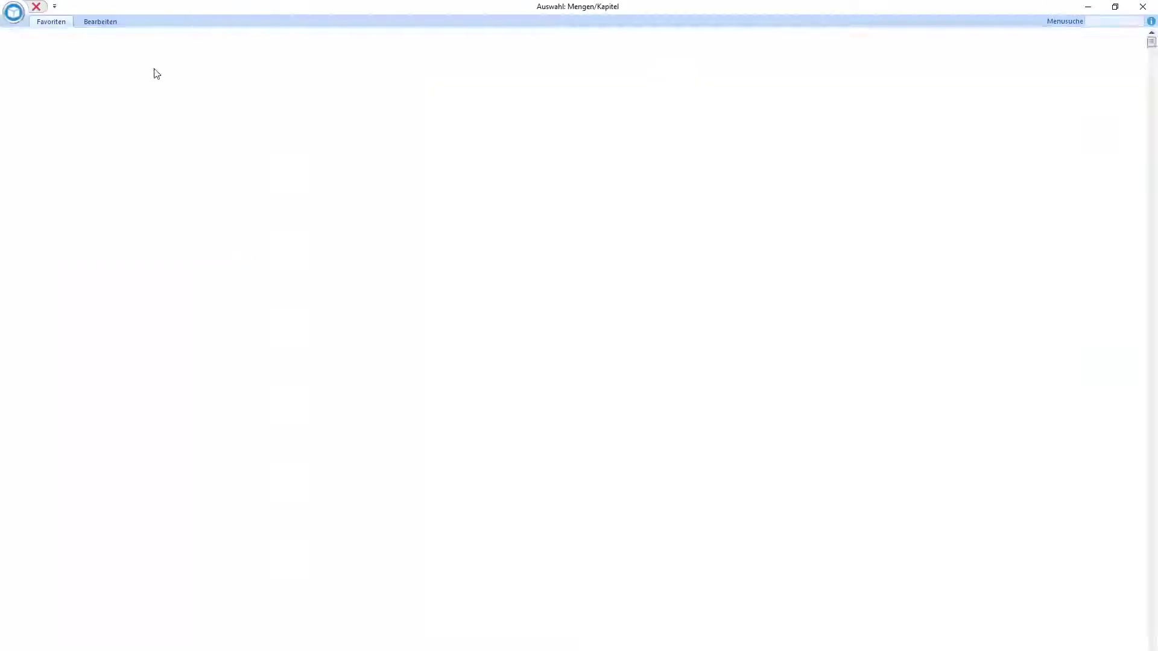
left_click(82, 48)
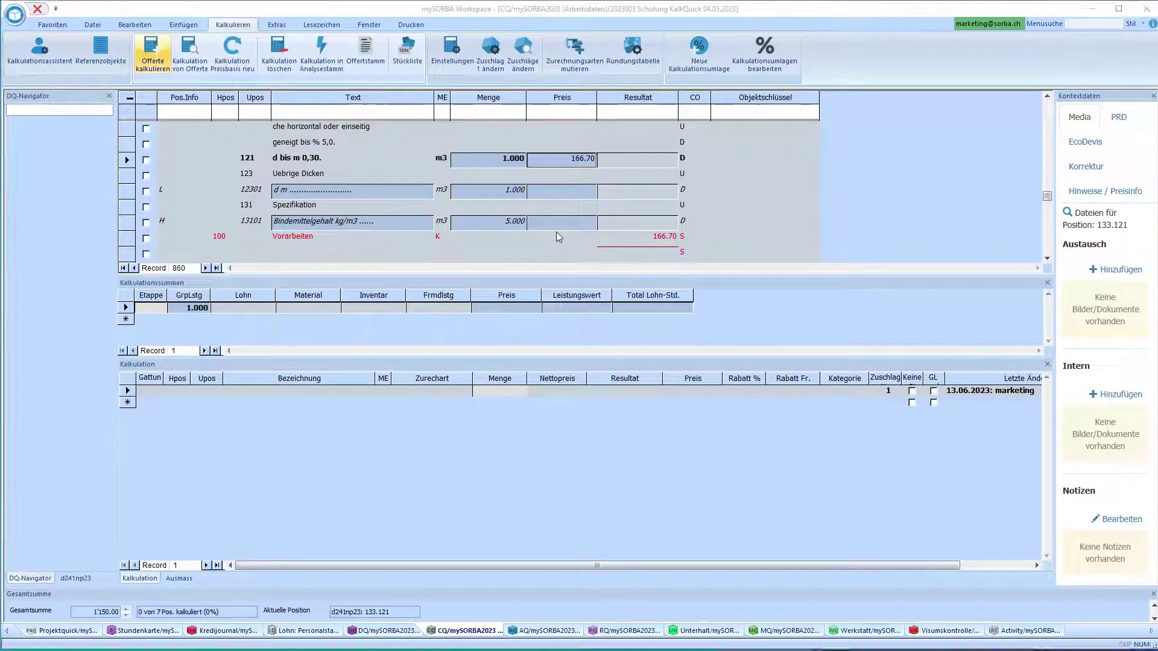
left_click(565, 193)
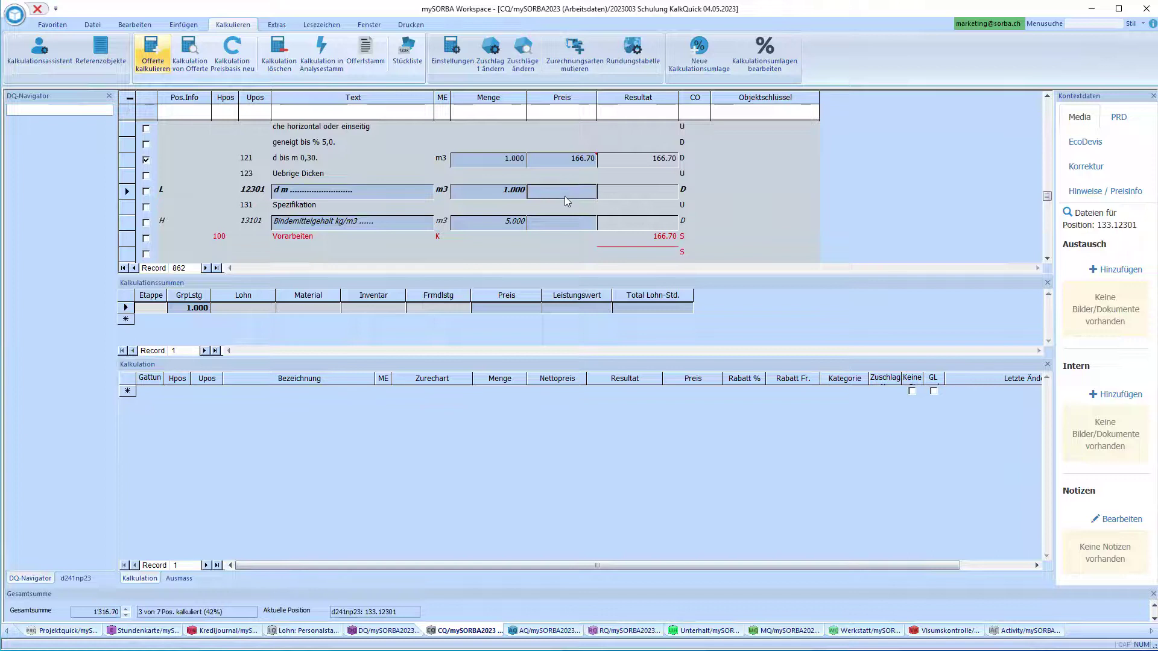
double_click(566, 193)
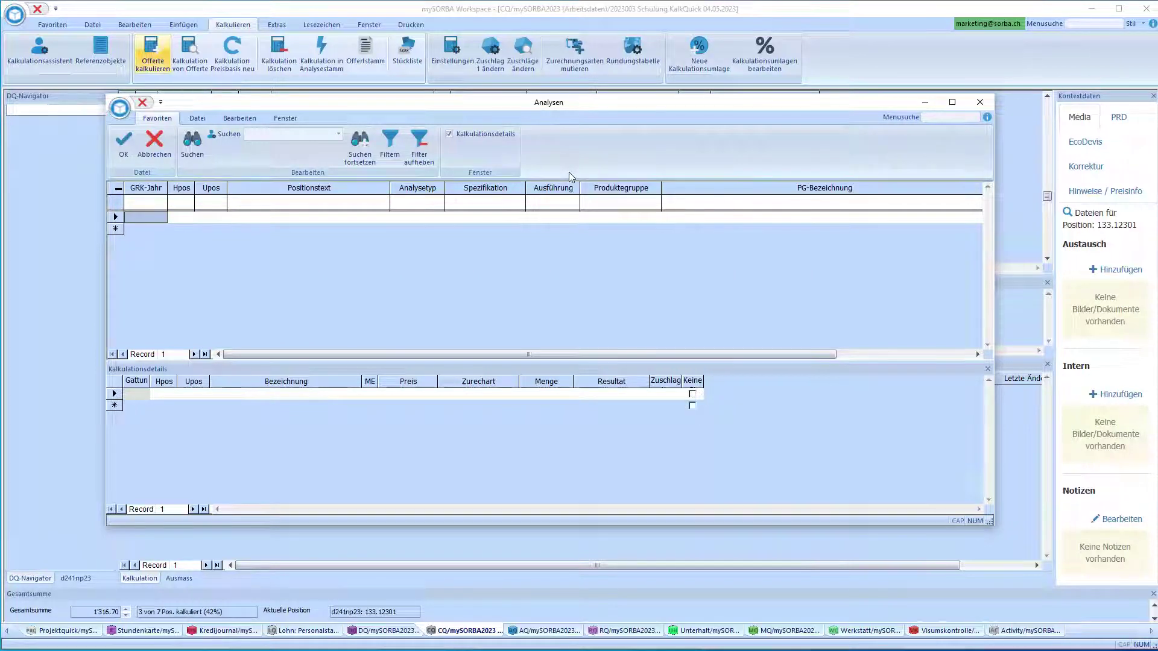
left_click(158, 146)
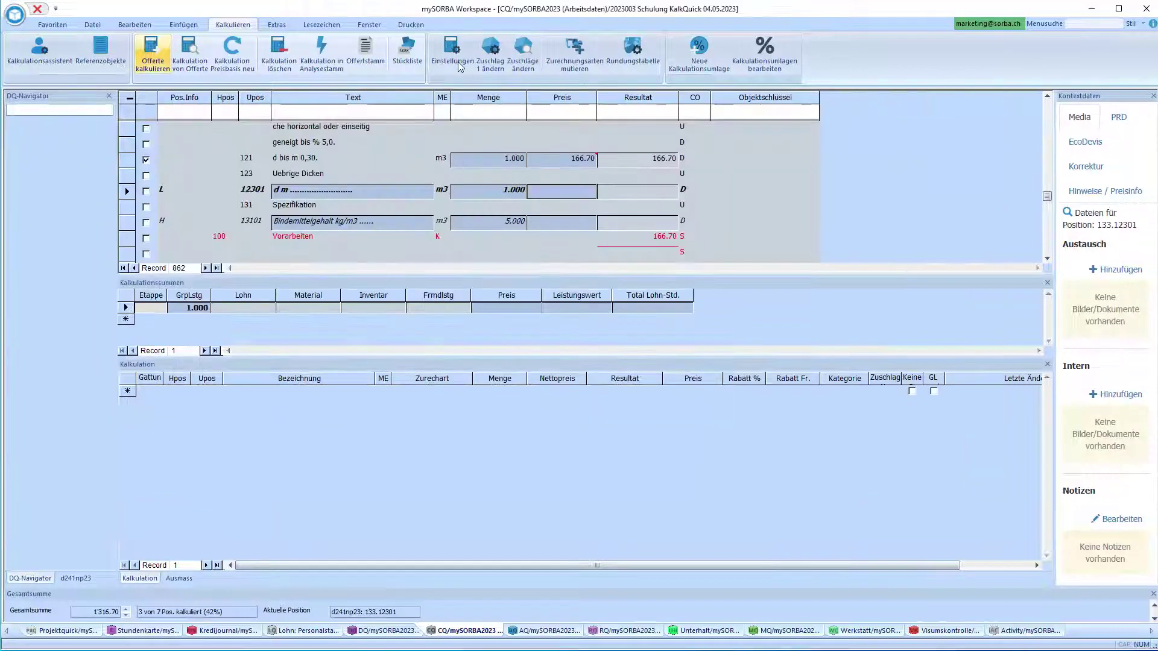
- Set the calculation settings to show related analyses down to the Unterposition level
left_click(460, 66)
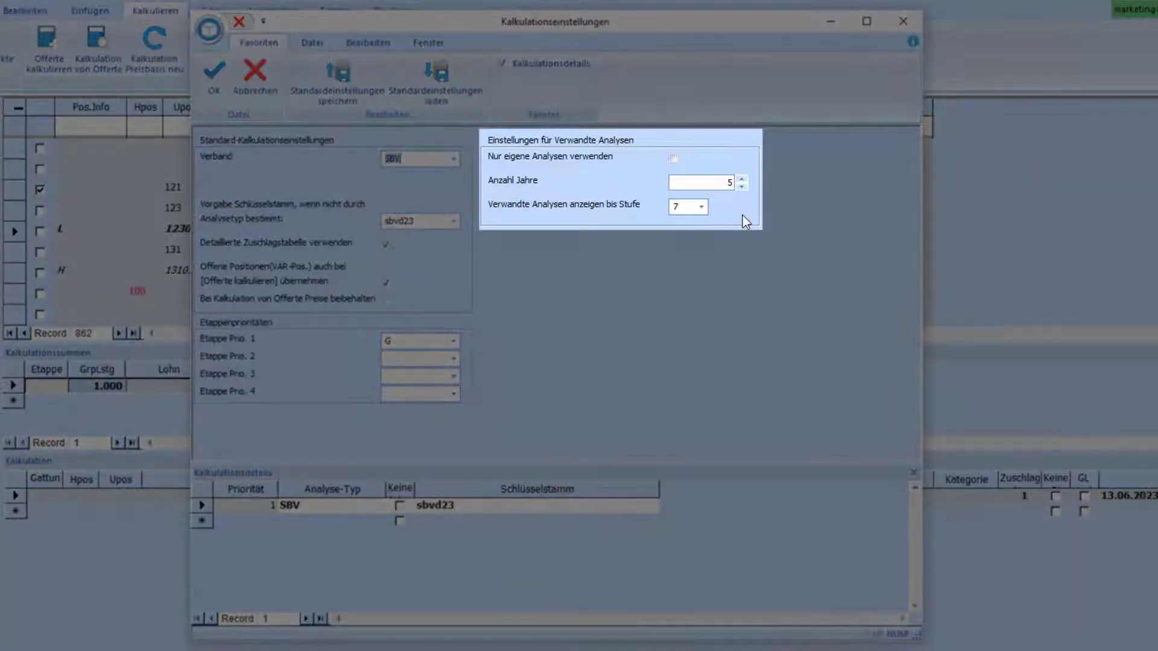
left_click(697, 209)
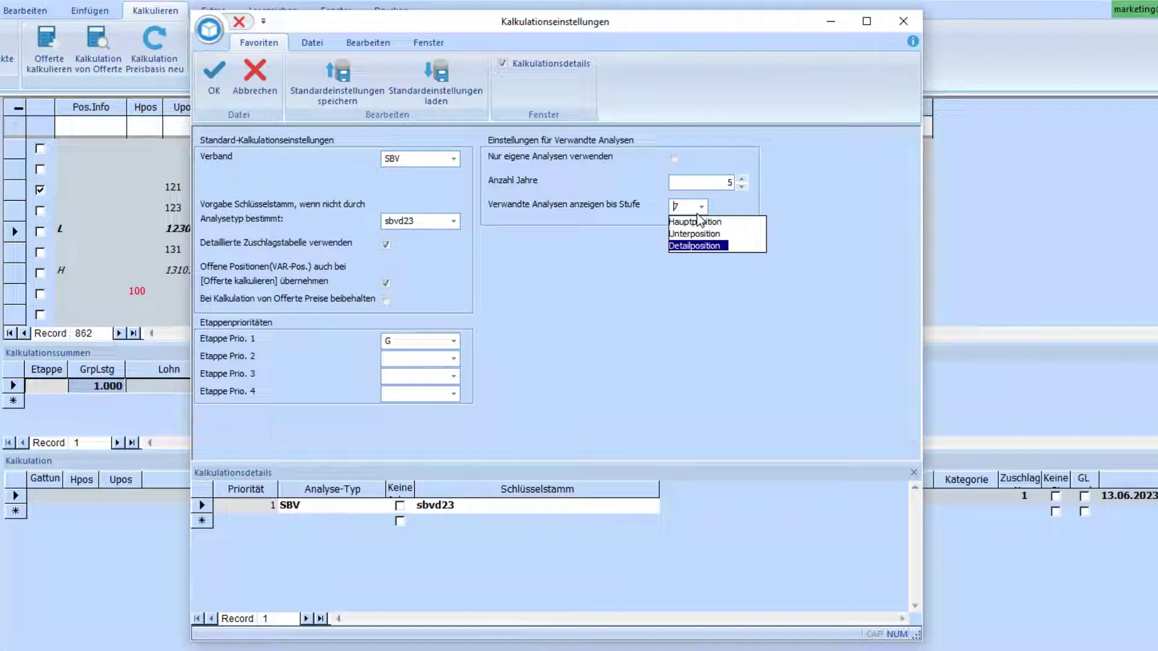
left_click(692, 234)
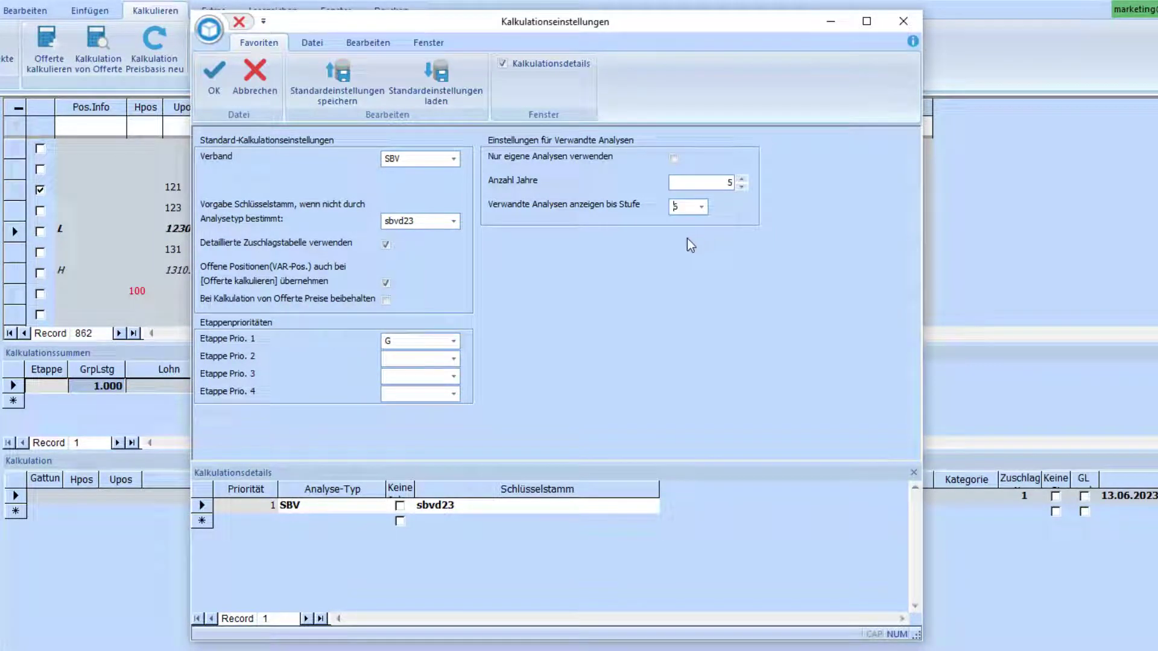
left_click(205, 101)
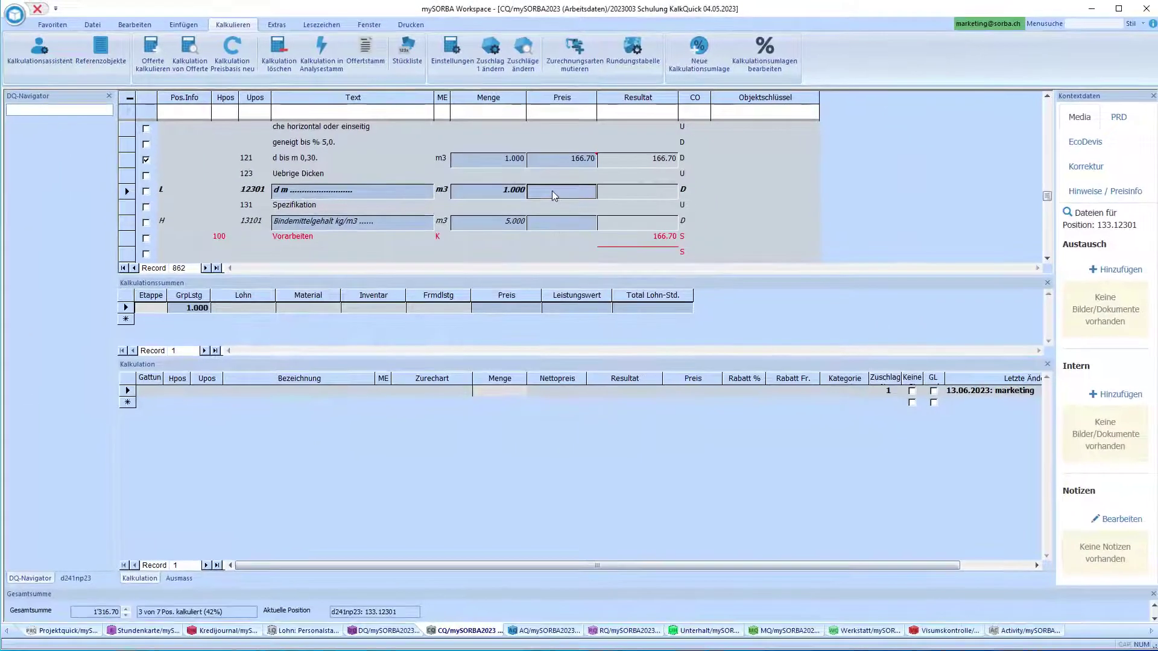
- Apply the first listed 2019 SBV analysis of position 133.122 to position 133.12301, and view the resulting calculation
double_click(559, 202)
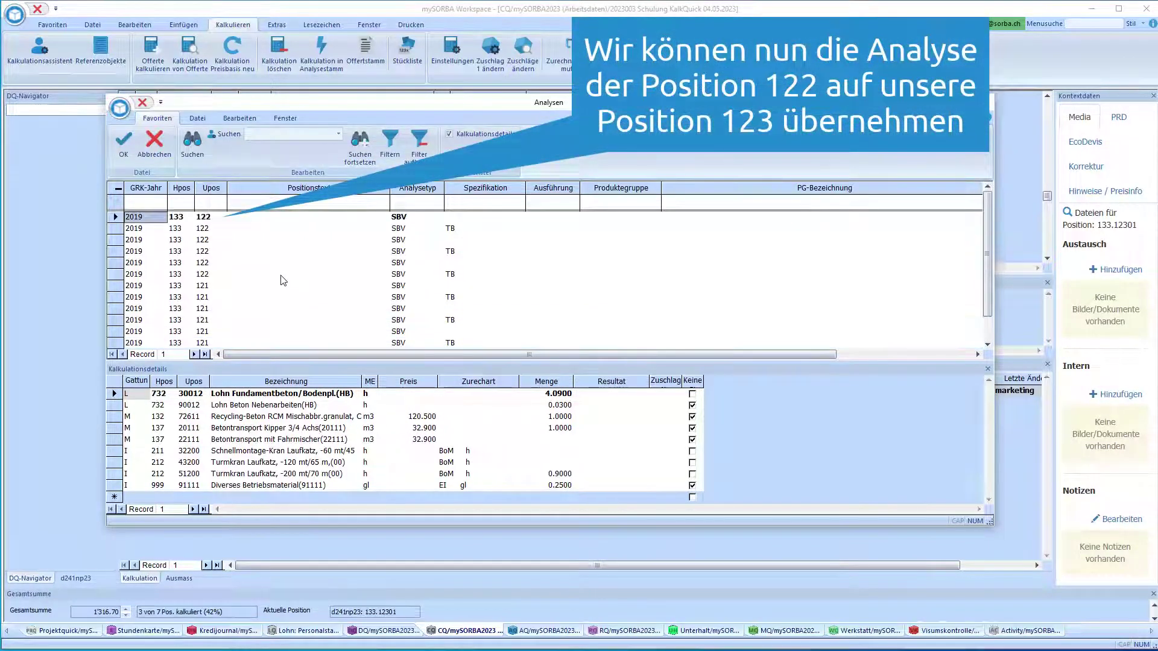
left_click(211, 228)
key("Up")
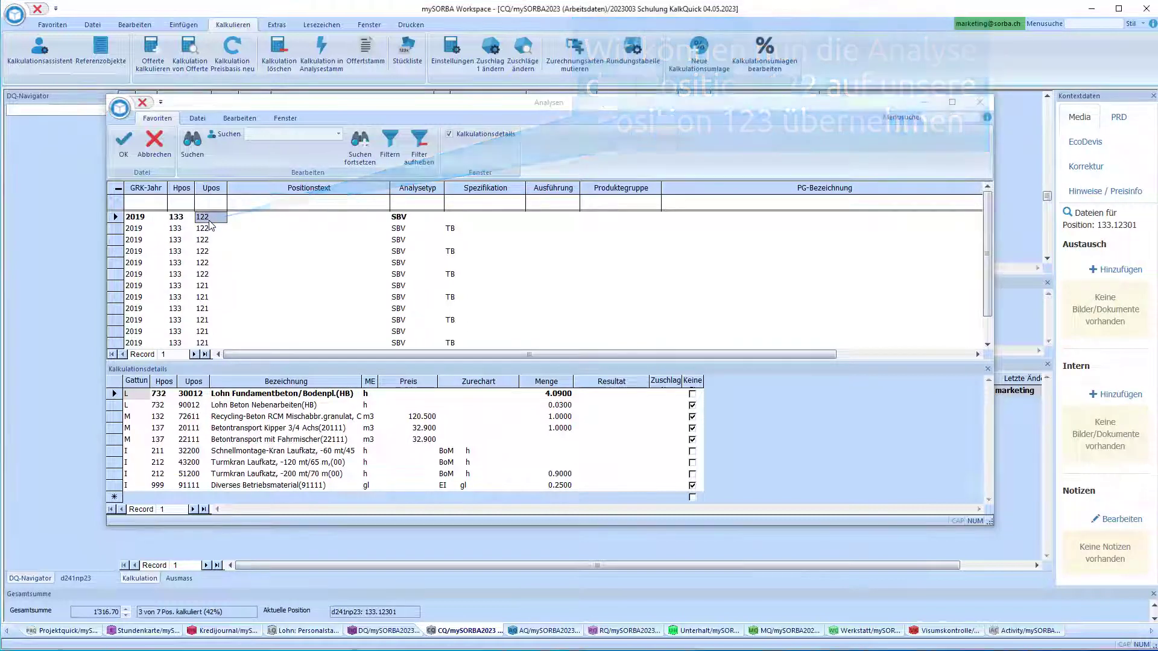
key("Return")
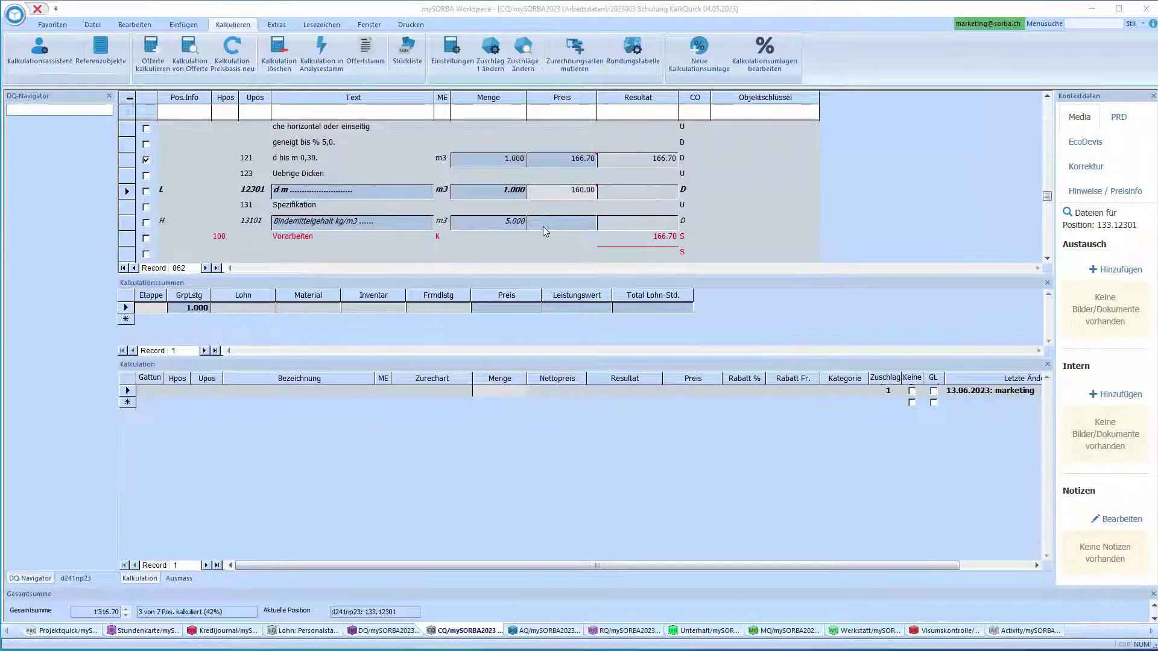
key("Return")
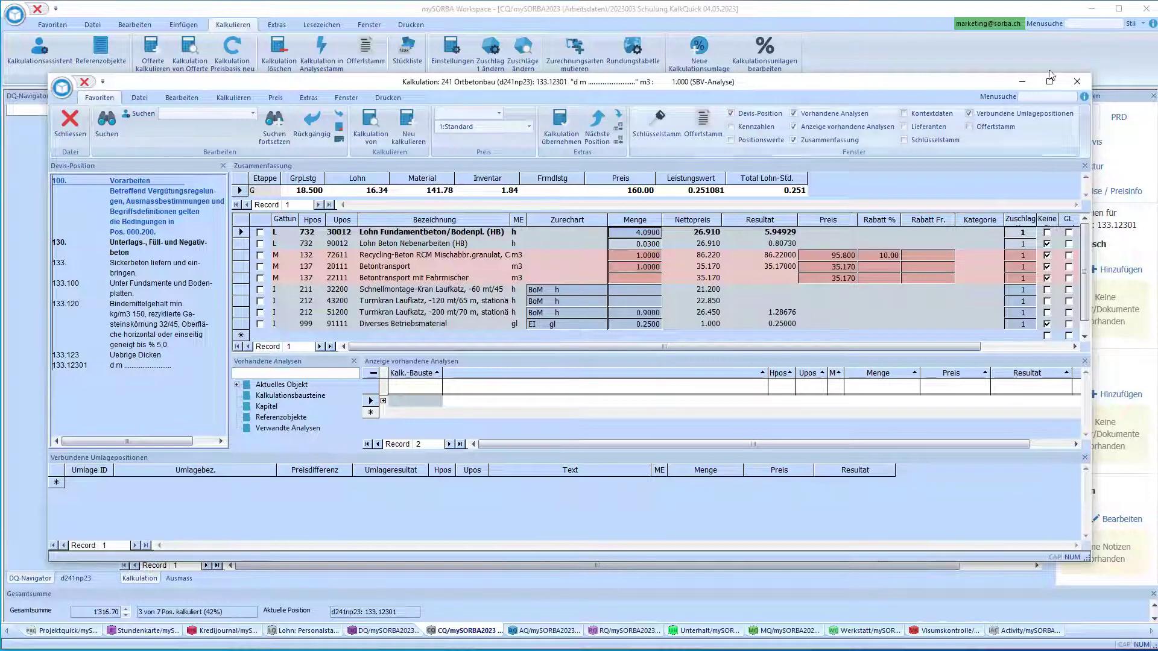
left_click(1077, 81)
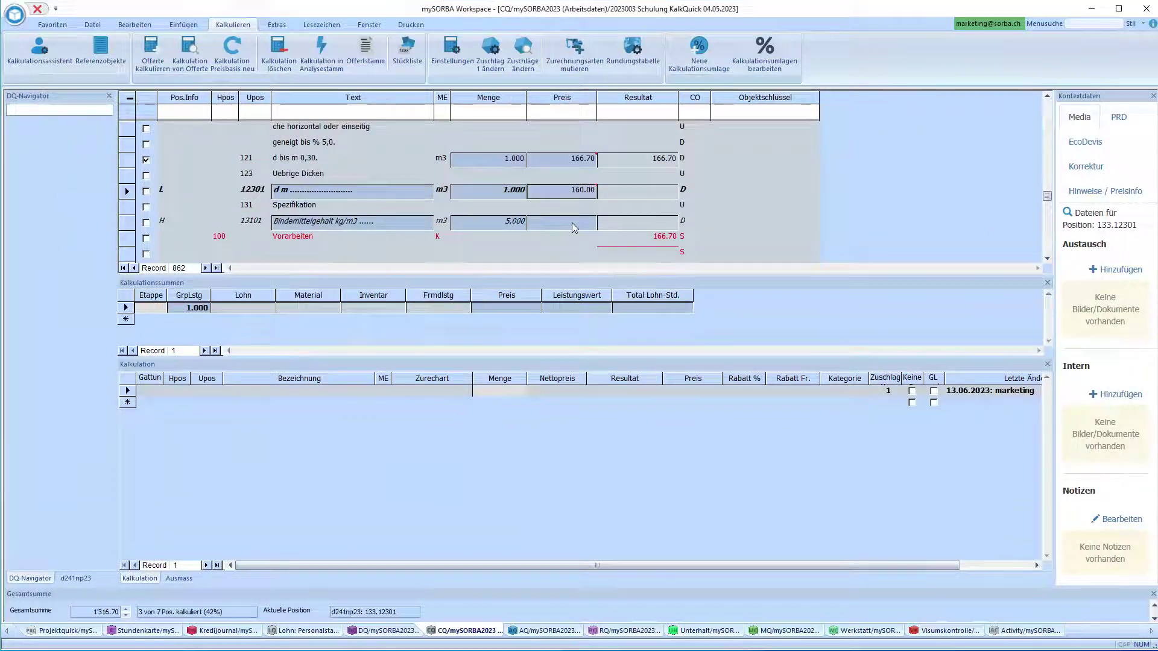
- Check the available analyses for position 133.13101 without applying one
left_click(573, 224)
key("Return")
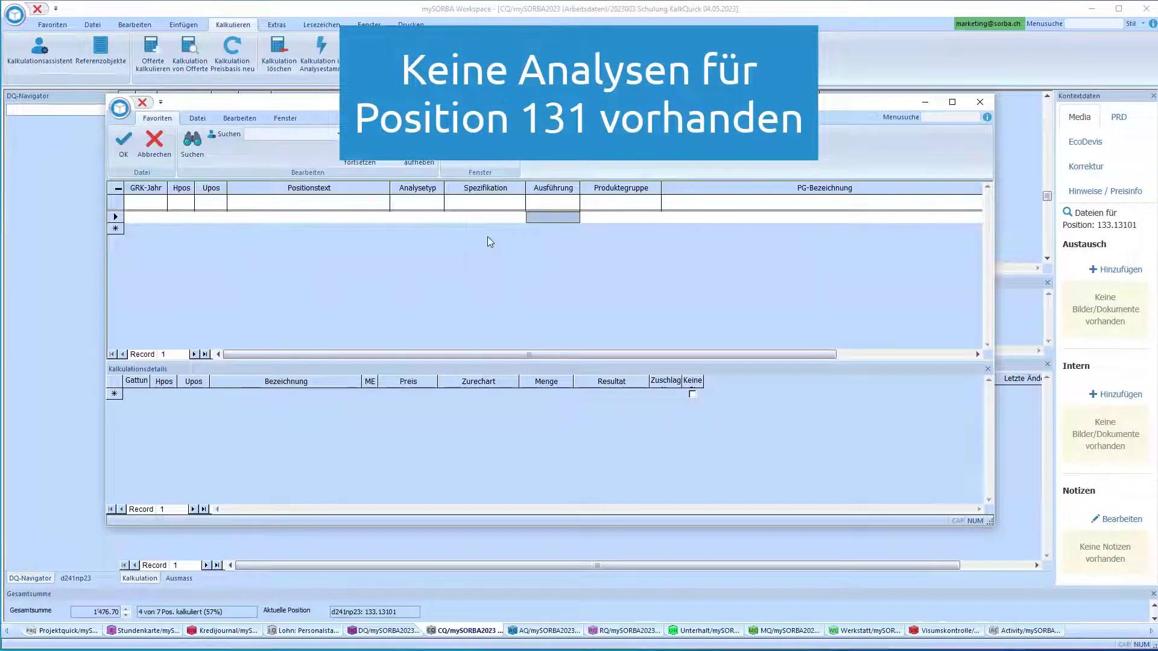
left_click(158, 161)
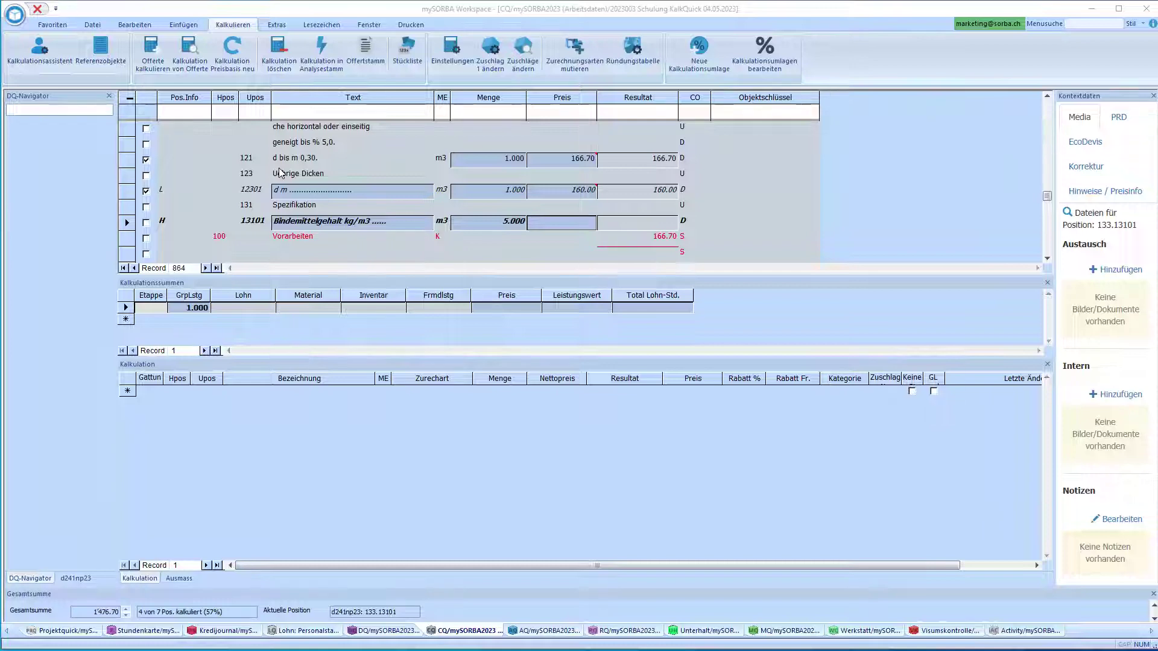
- Widen the related-analyses display level in the calculation settings to Hauptposition
left_click(452, 53)
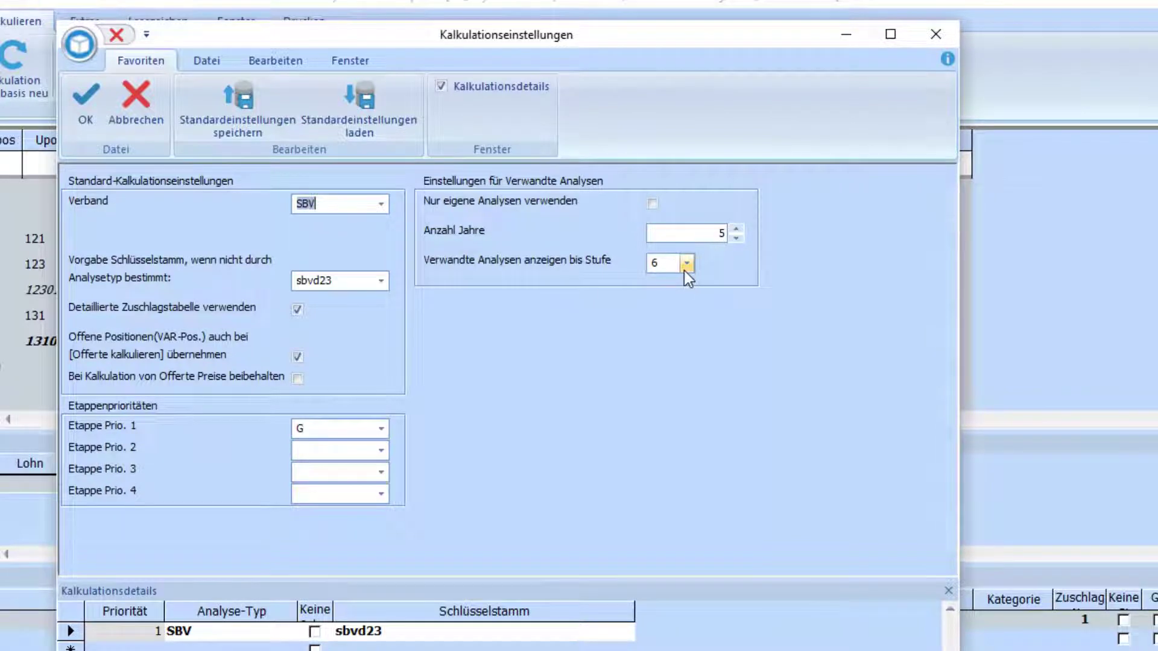
left_click(686, 264)
left_click(684, 281)
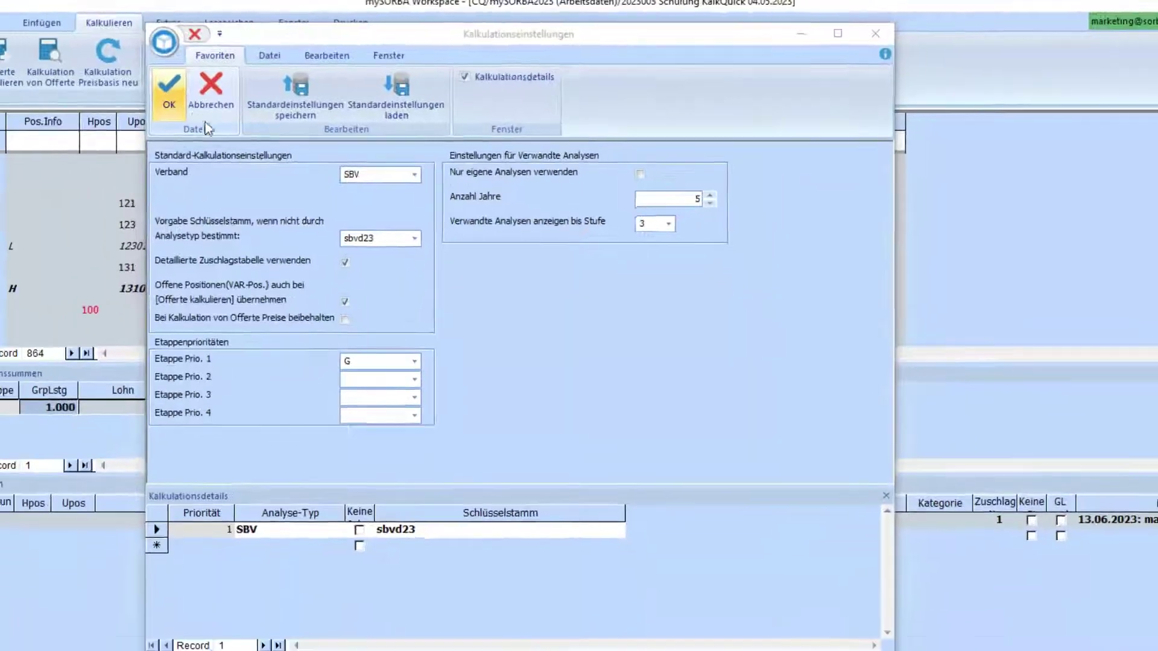
left_click(86, 103)
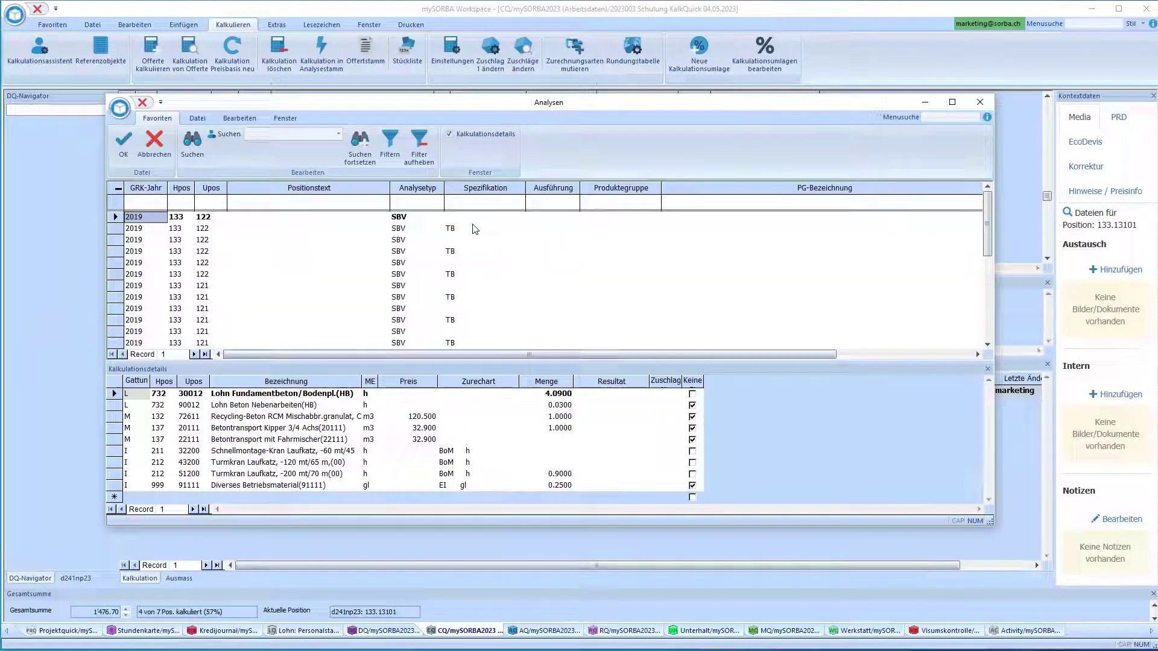
- Apply the first listed 2019 SBV analysis of position 133.111 to position 133.13101, and view its calculation lines
scroll(347, 247, "up", 5)
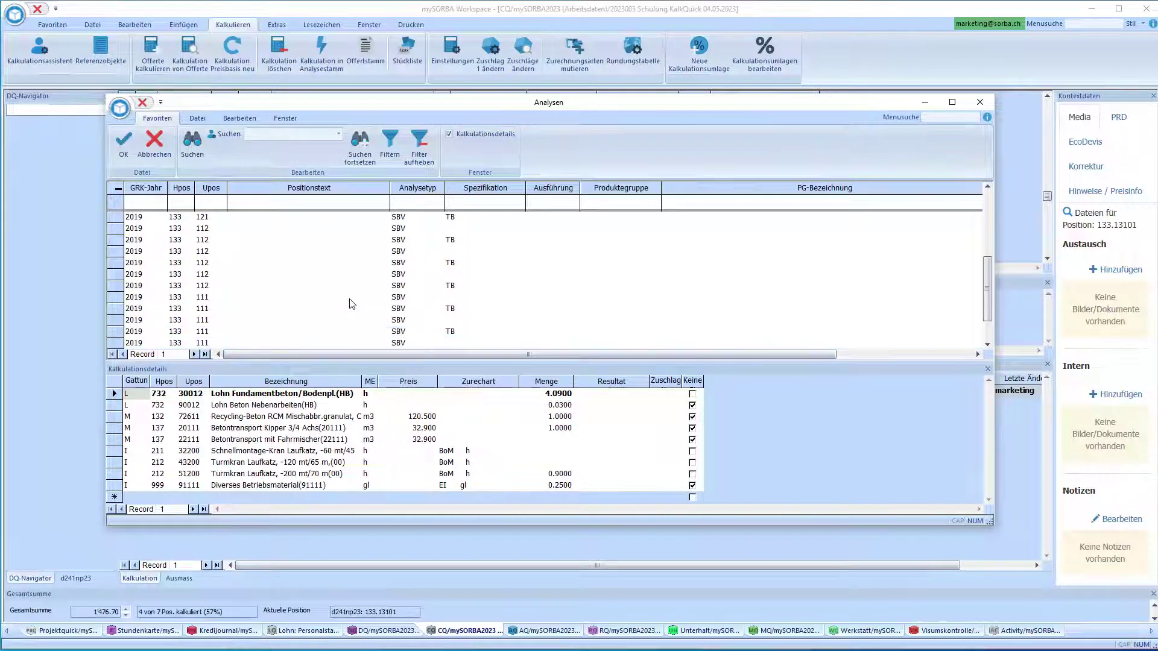
scroll(281, 324, "down", 5)
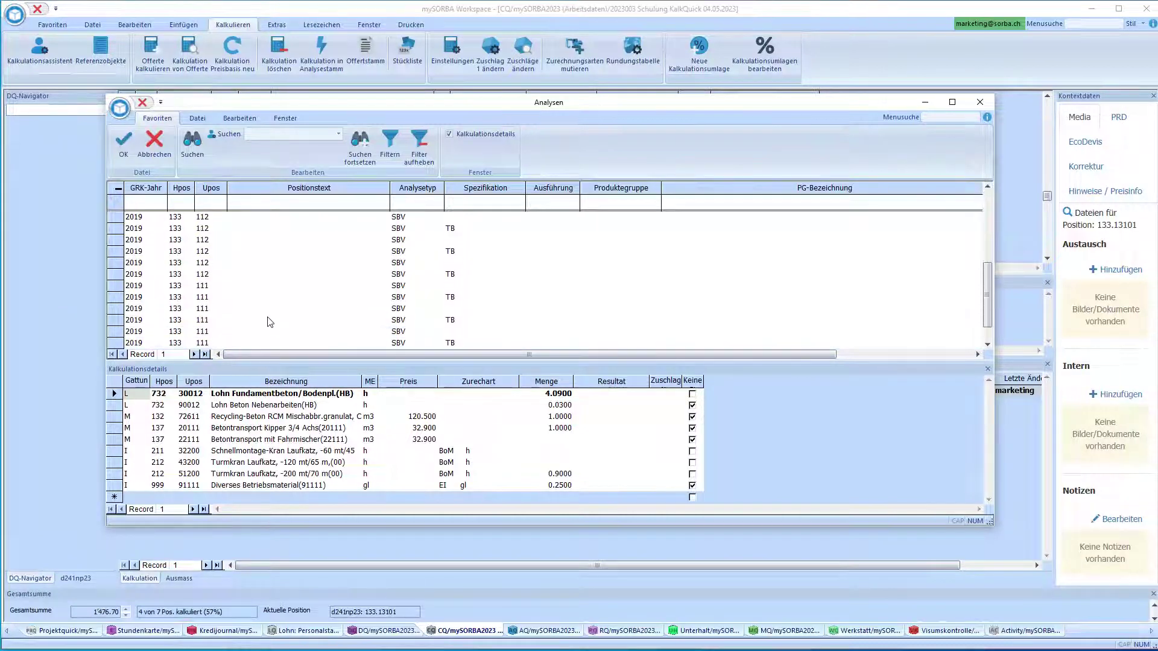
left_click(239, 286)
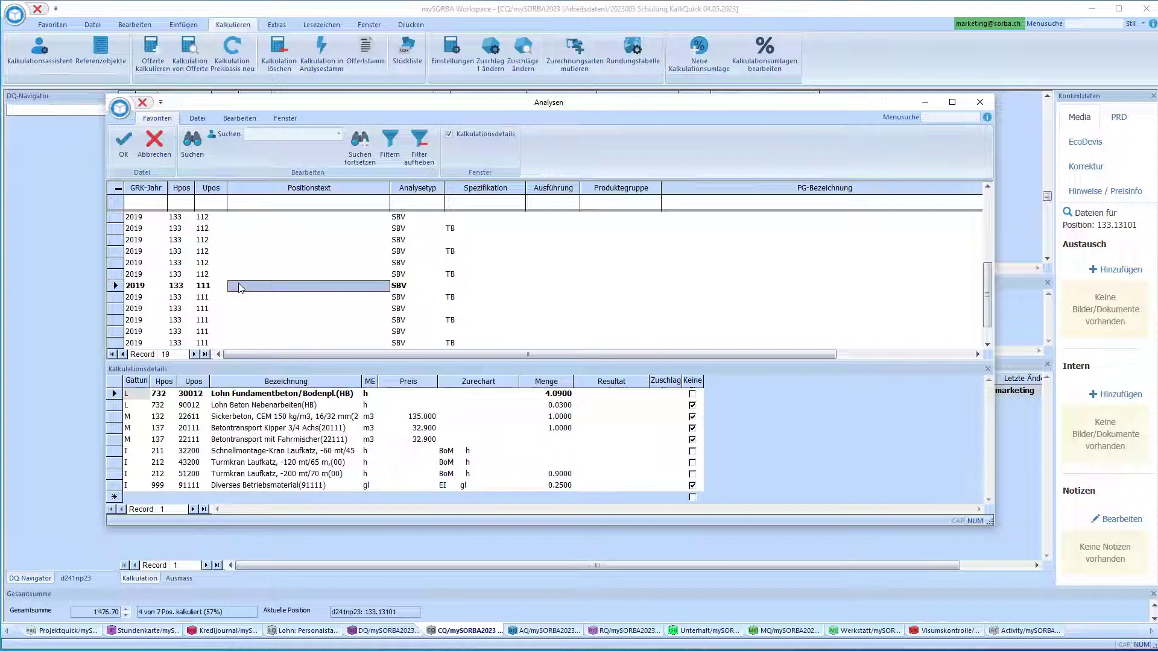
double_click(239, 287)
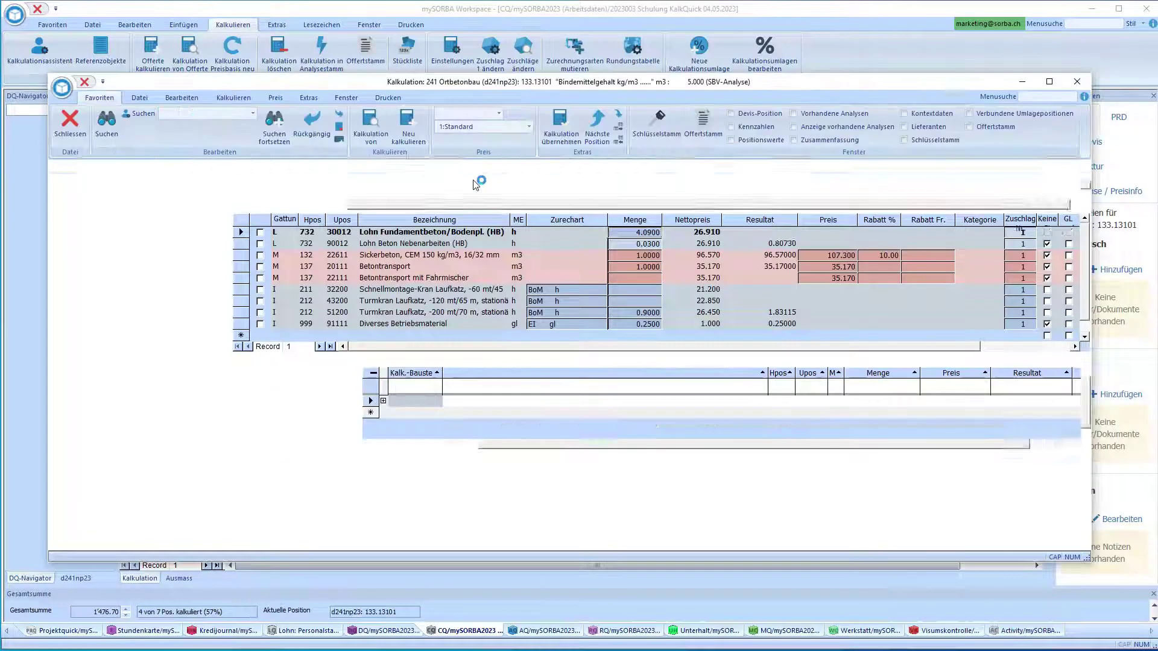
left_click(461, 267)
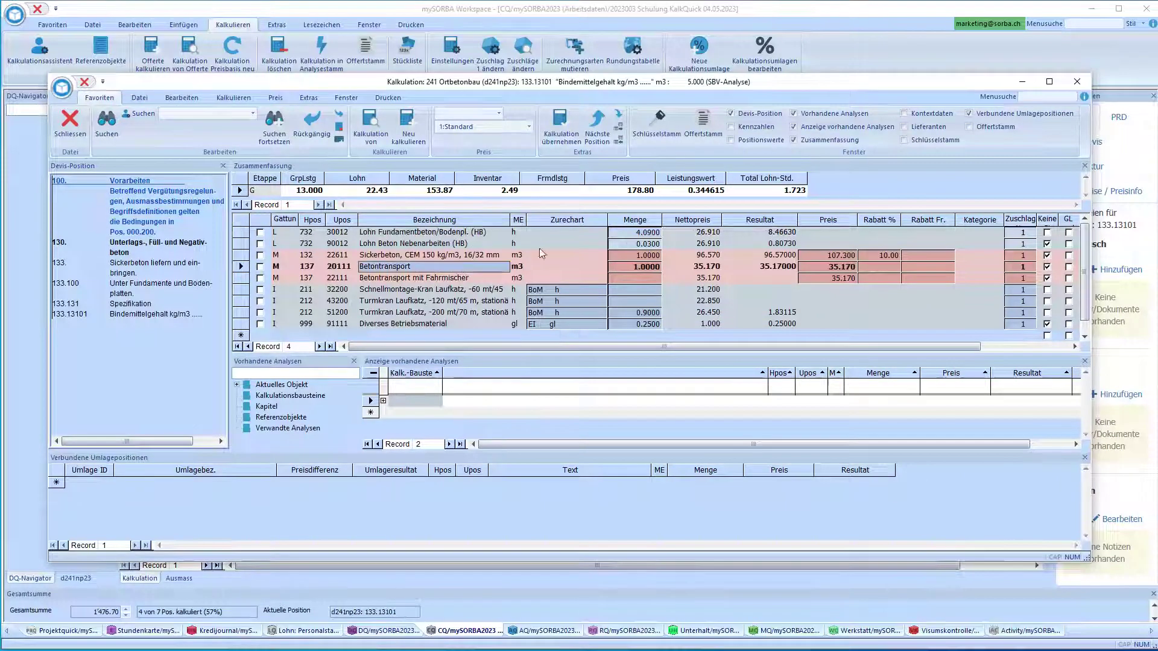
left_click(1078, 81)
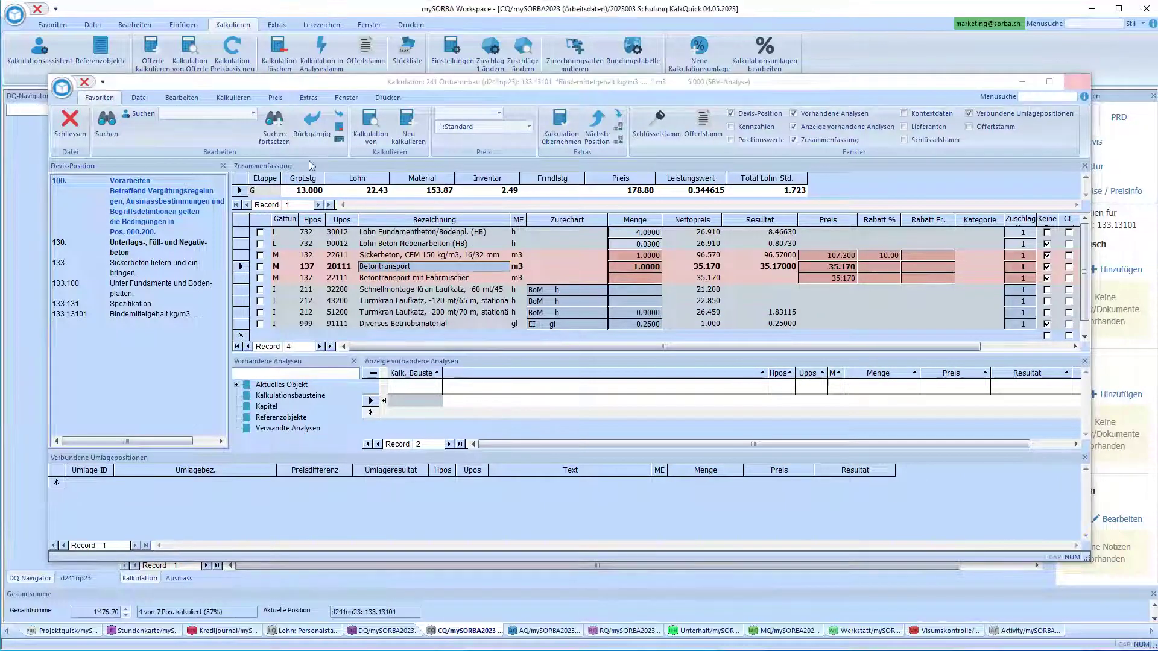